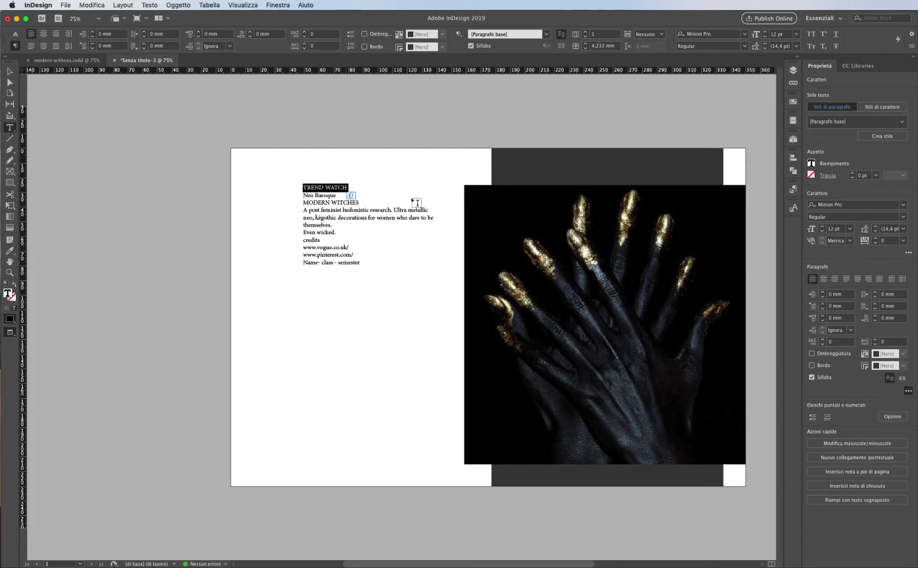
# Set the font size of the TREND WATCH title to 23 pt
pyautogui.tripleClick(340, 187)
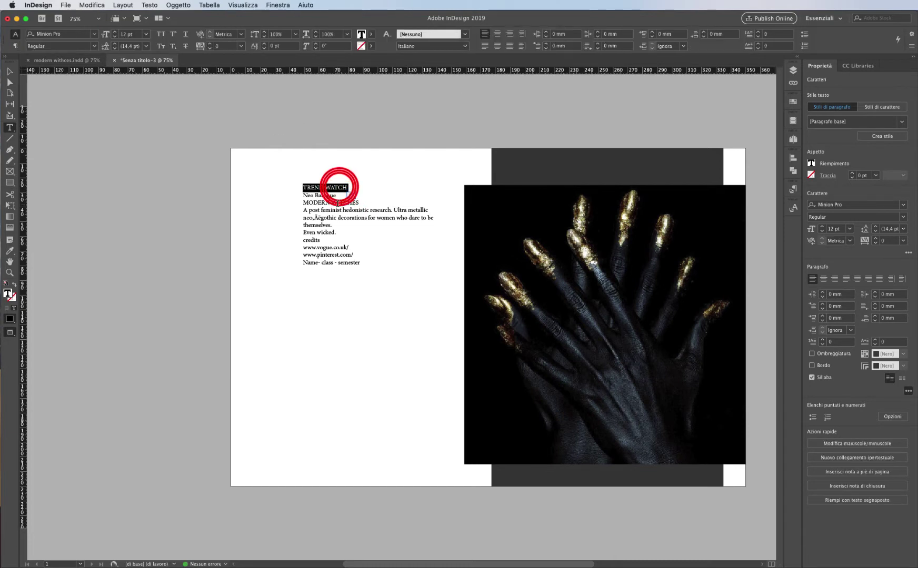
pyautogui.click(137, 33)
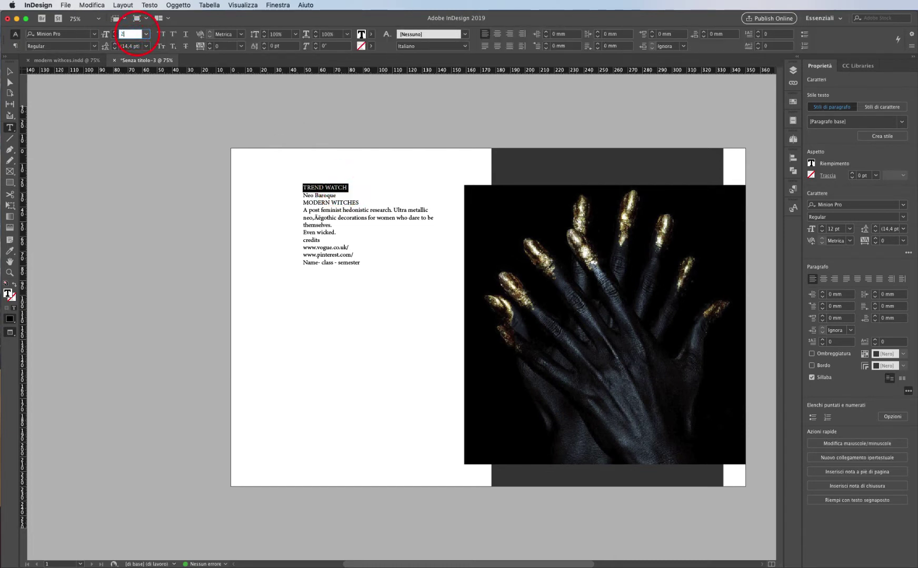
pyautogui.press('Return')
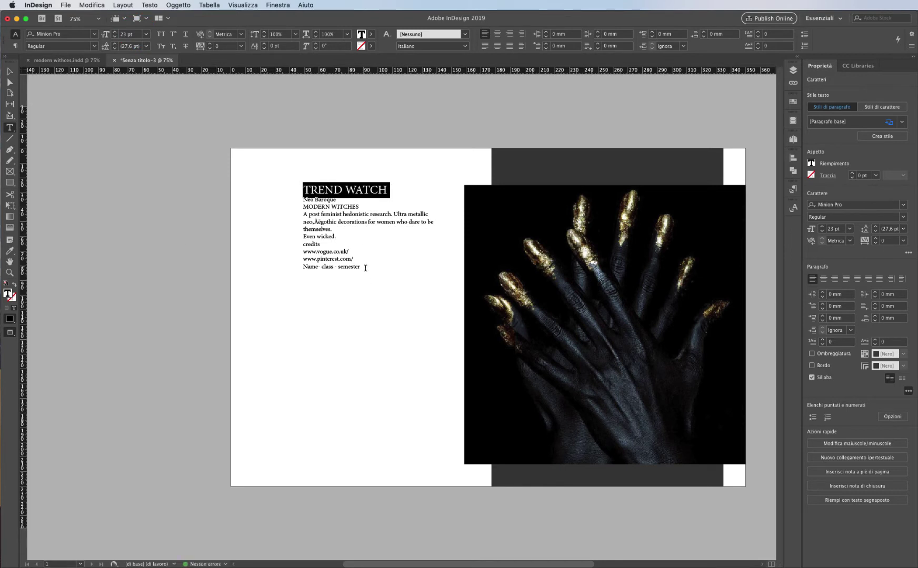
# Centre-align all the text in the frame, from TREND WATCH through the name and class line
pyautogui.keyDown('shift'); pyautogui.click(365, 268); pyautogui.keyUp('shift')
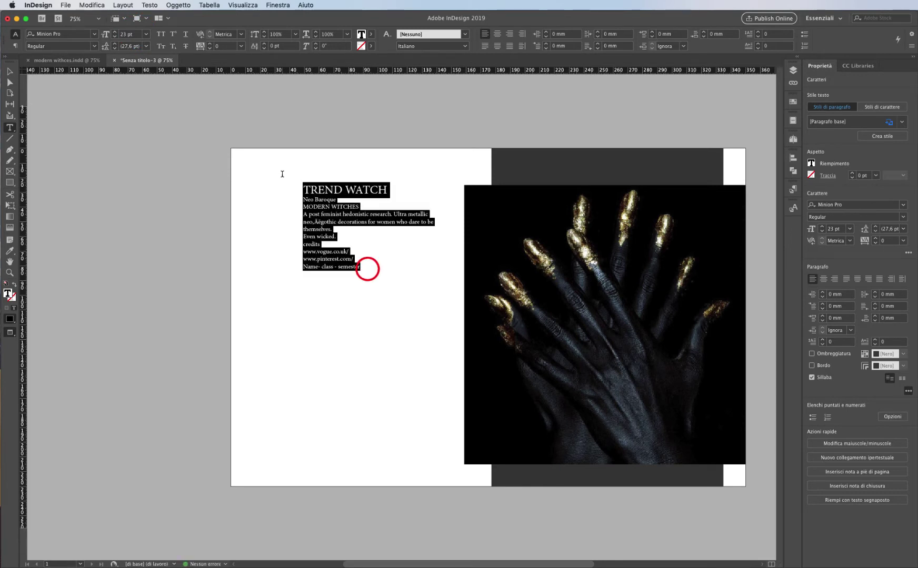
pyautogui.click(496, 35)
pyautogui.click(379, 222)
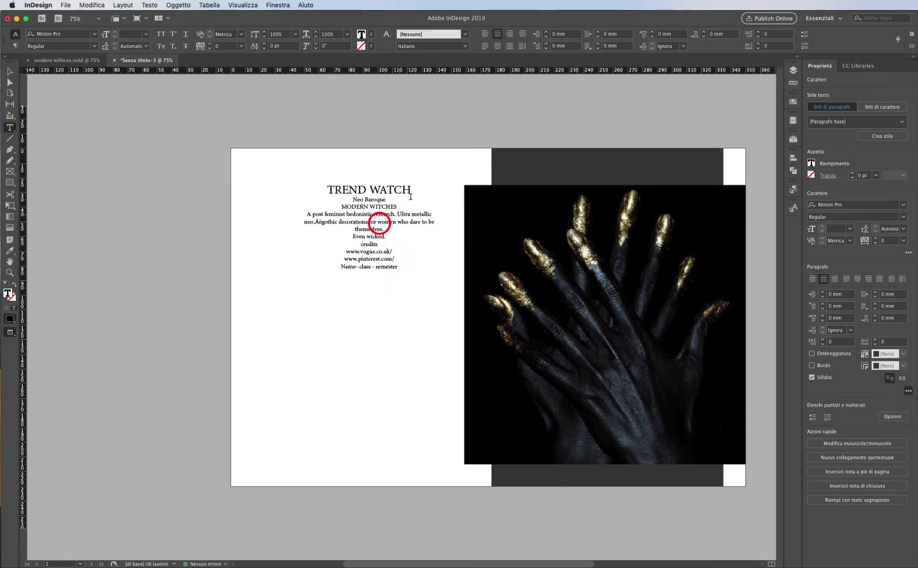
pyautogui.press('Escape')
pyautogui.click(180, 185)
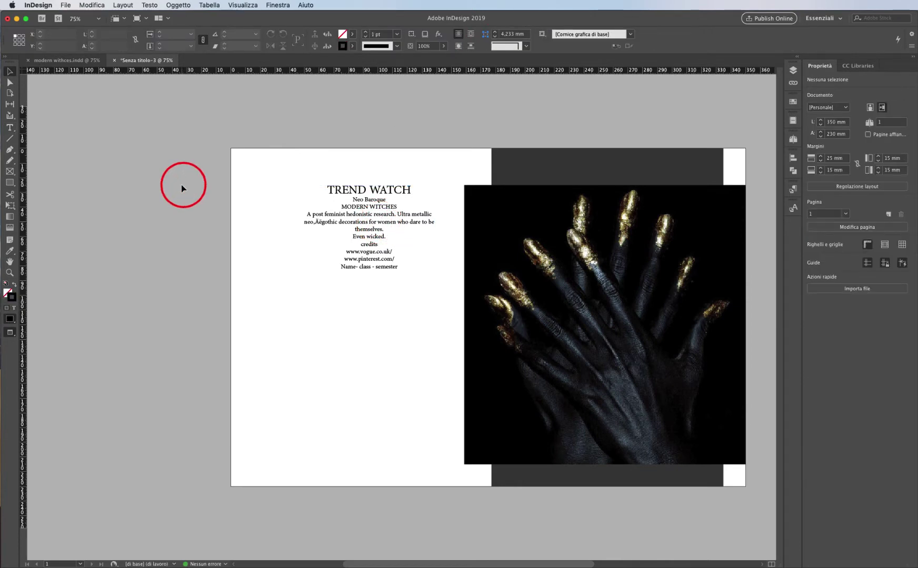
# Show the guides and resize the text frame to about 143.7 × 114 mm, spanning from the page margin to the photo's edge
pyautogui.press('w')
pyautogui.click(369, 244)
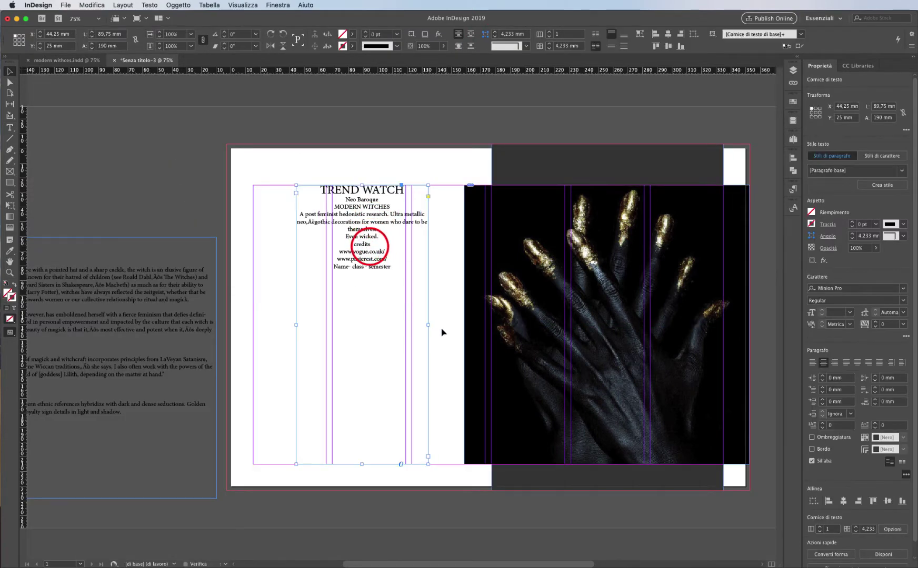
pyautogui.moveTo(427, 325); pyautogui.dragTo(464, 325)
pyautogui.moveTo(297, 326); pyautogui.dragTo(253, 326)
pyautogui.moveTo(358, 464); pyautogui.dragTo(363, 352)
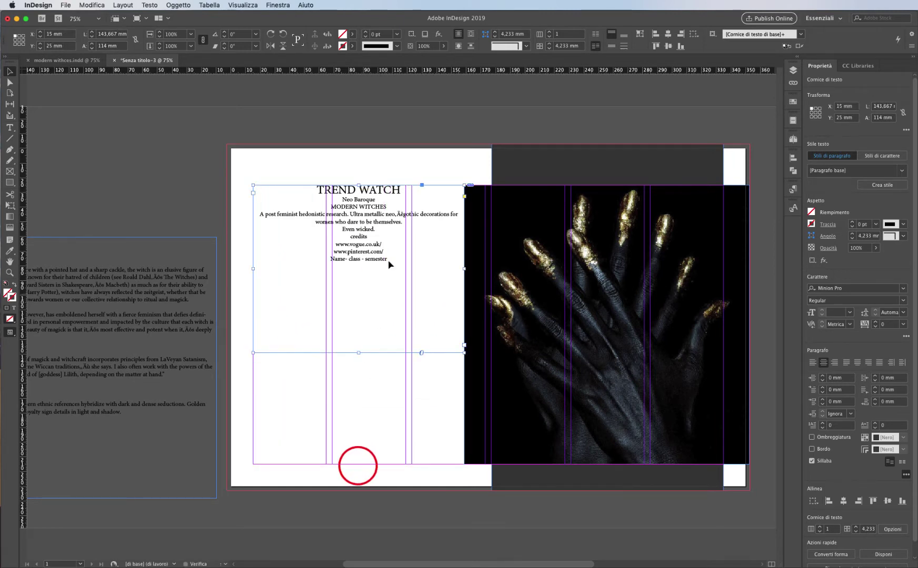
# Move the "Name- class - semester" line into its own new text frame near the bottom of the page
pyautogui.doubleClick(379, 261)
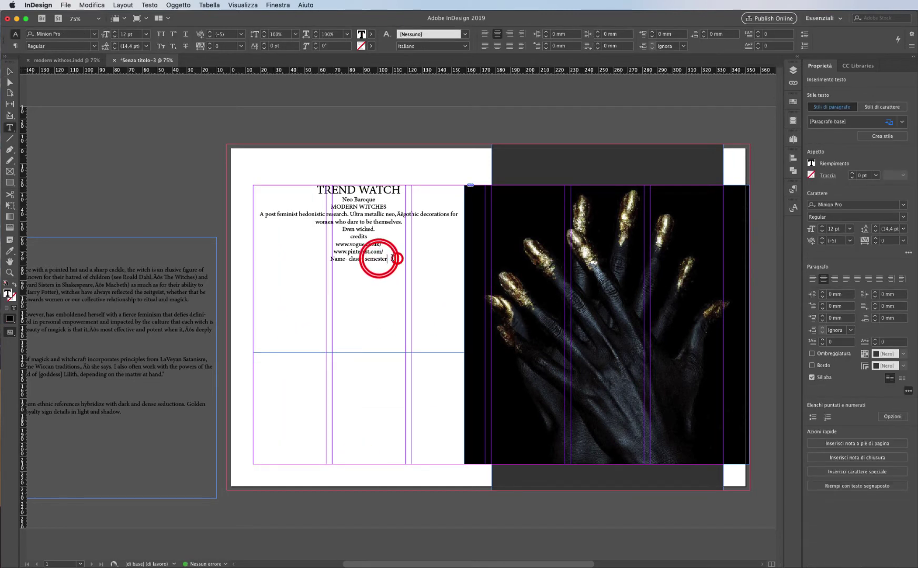
pyautogui.moveTo(389, 259); pyautogui.dragTo(323, 257)
pyautogui.hotkey('ctrl', 'x')
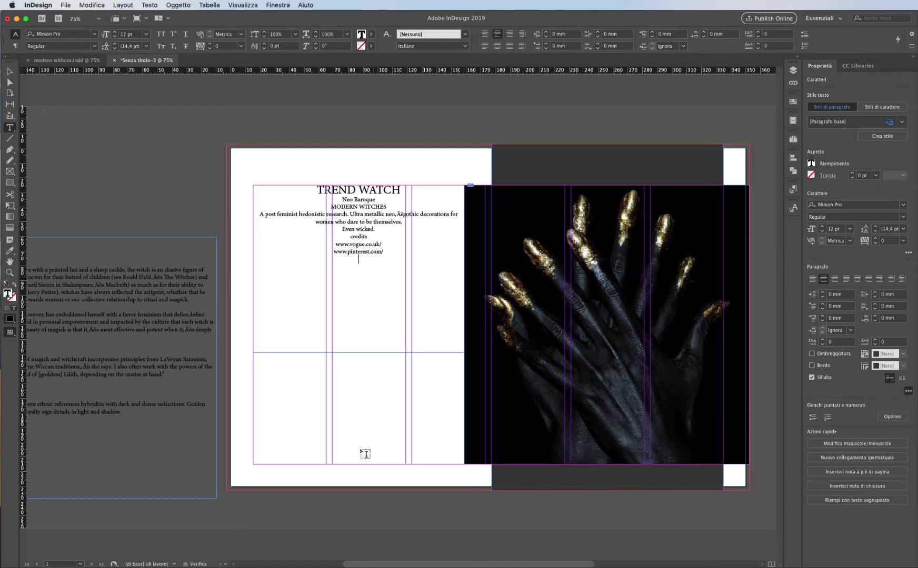
pyautogui.moveTo(303, 422); pyautogui.dragTo(389, 454)
pyautogui.hotkey('ctrl', 'v')
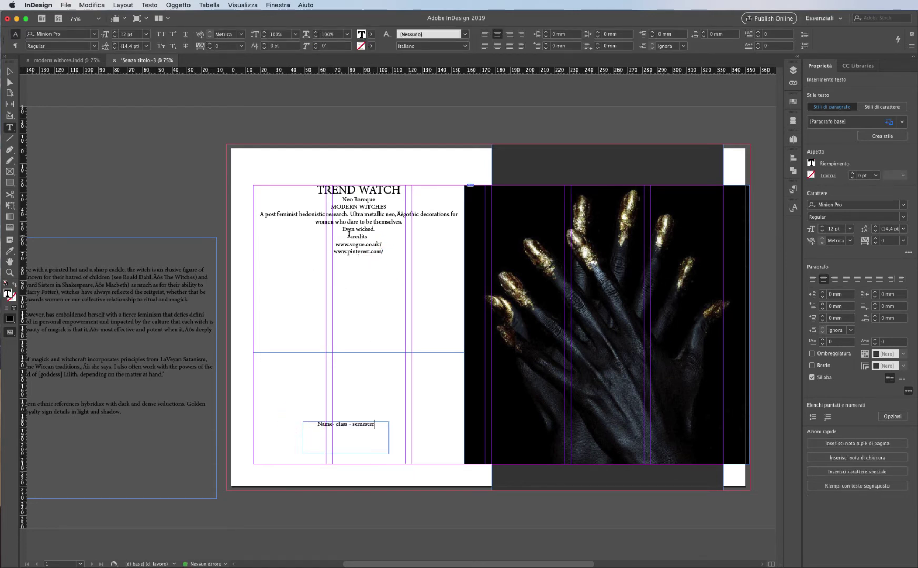
# Move the credits heading and its two web addresses into a separate text frame just above the name and class line
pyautogui.moveTo(348, 236); pyautogui.dragTo(401, 253)
pyautogui.hotkey('ctrl', 'x')
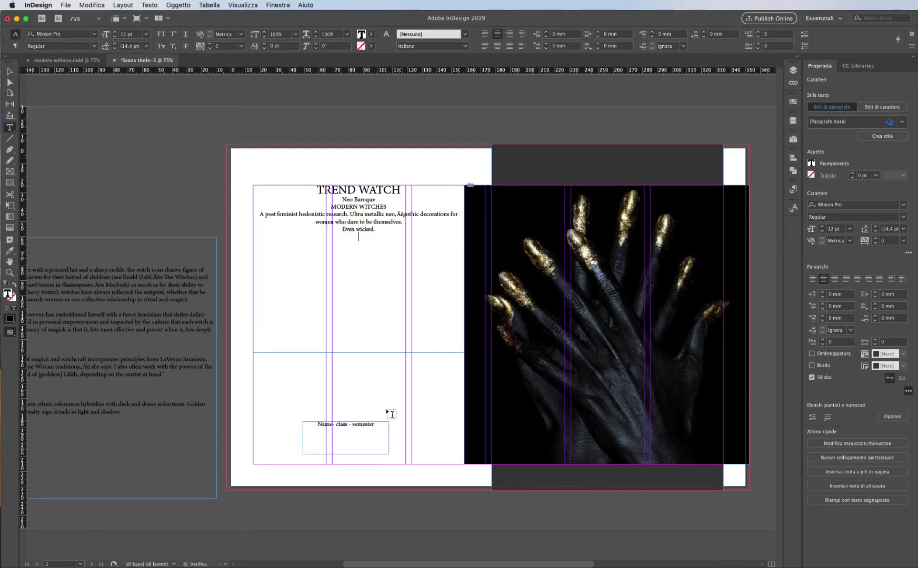
pyautogui.moveTo(338, 374); pyautogui.dragTo(392, 399)
pyautogui.press('cmd+v')
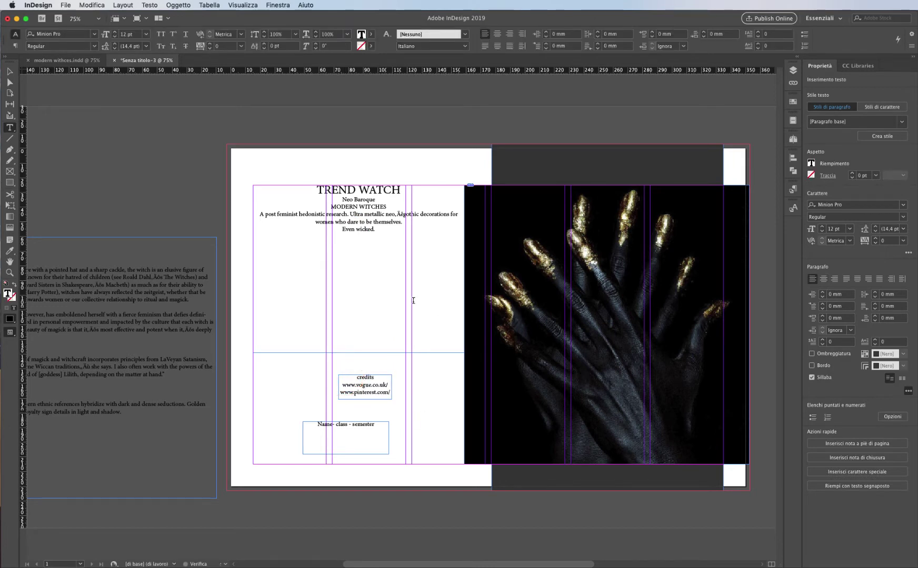
# Move the text from "Neo Baroque" through "Even wicked." into a new text frame beside the credits
pyautogui.moveTo(375, 230); pyautogui.dragTo(303, 204)
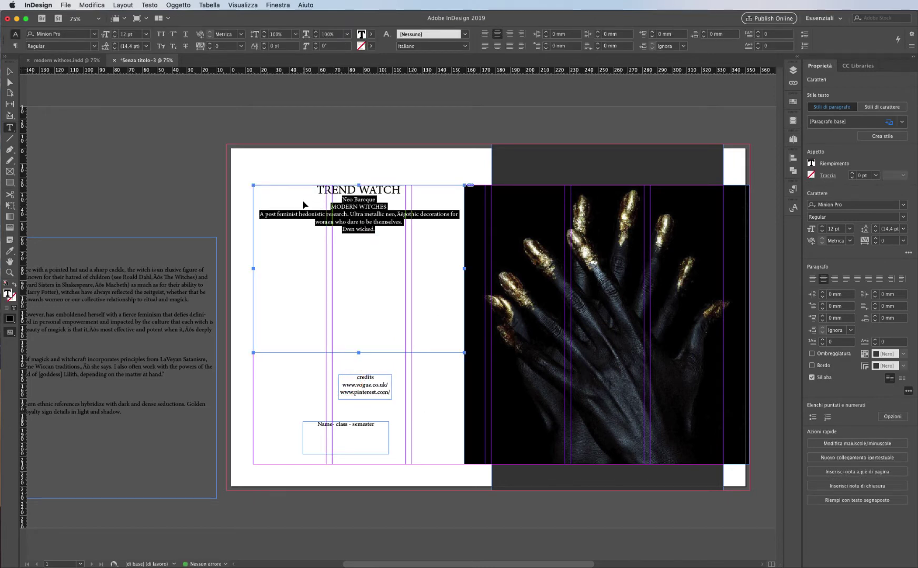
pyautogui.hotkey('ctrl', 'x')
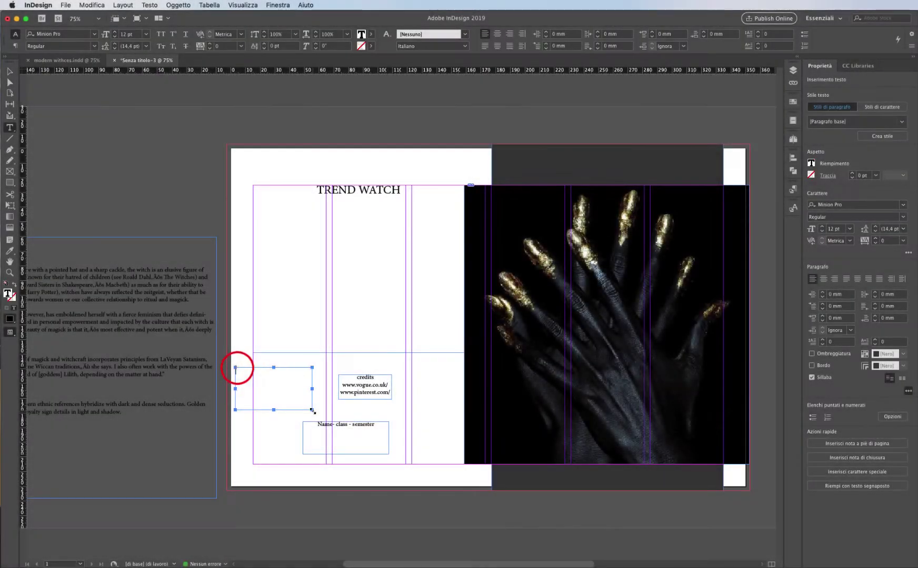
pyautogui.press('cmd+v')
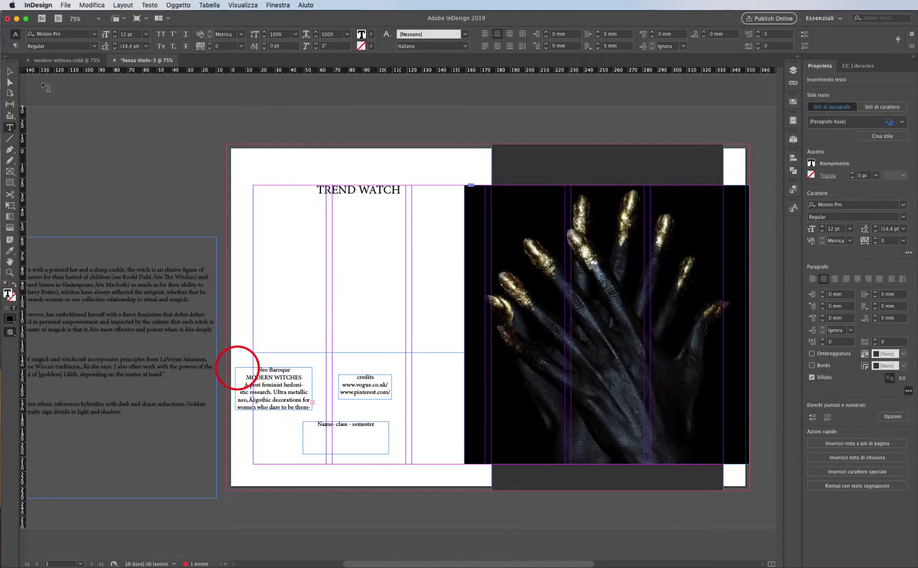
# Shorten the TREND WATCH frame to fit its title, and place the Neo Baroque frame below it at about 143.7 × 67 mm
pyautogui.click(363, 257)
pyautogui.moveTo(358, 353); pyautogui.dragTo(371, 209)
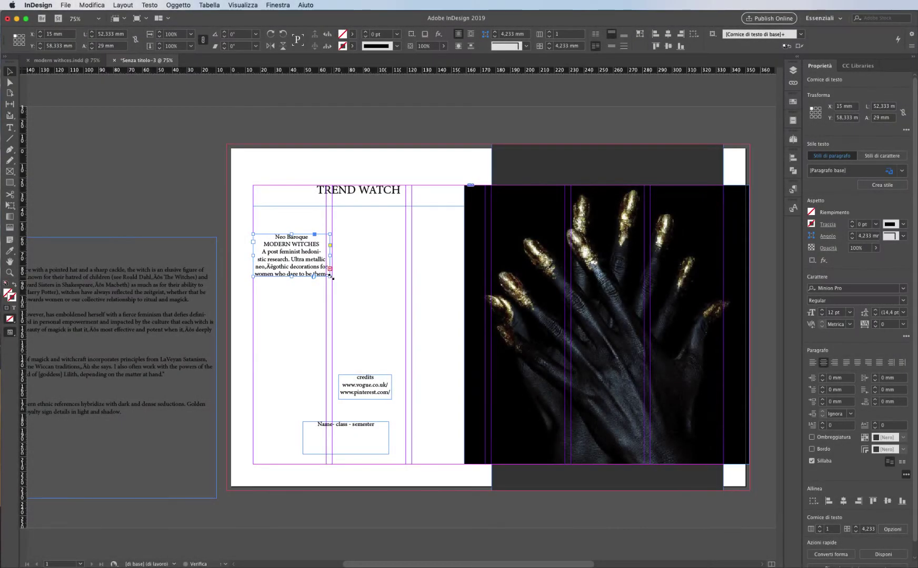
pyautogui.moveTo(331, 276); pyautogui.dragTo(465, 334)
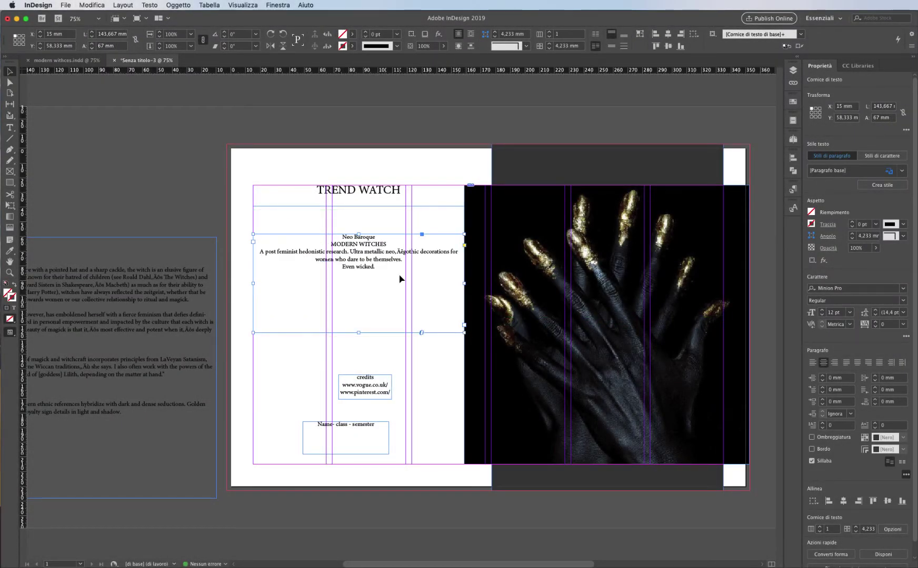
# Apply the Hiragino Sans W8 font to the MODERN WITCHES line
pyautogui.doubleClick(378, 243)
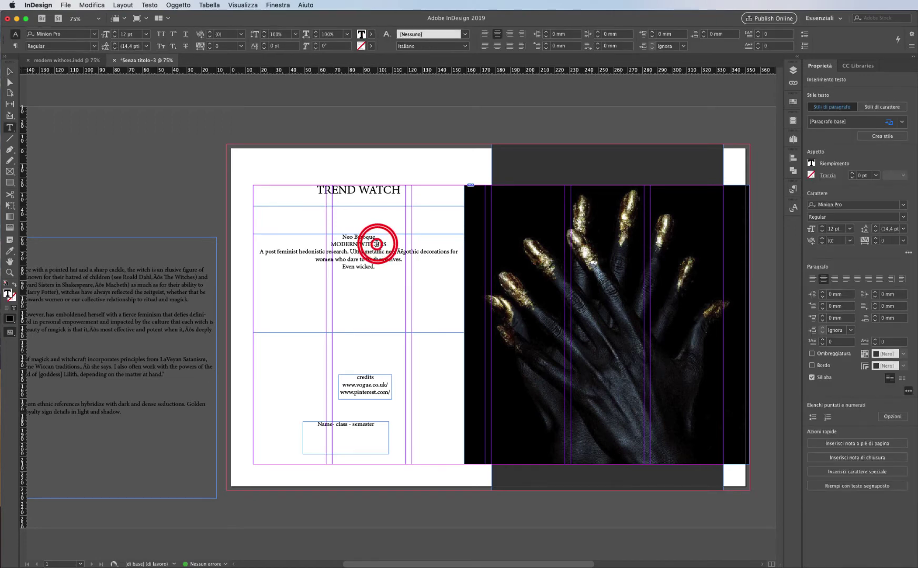
pyautogui.tripleClick(378, 243)
pyautogui.press('super+6')
pyautogui.write('hiragino')
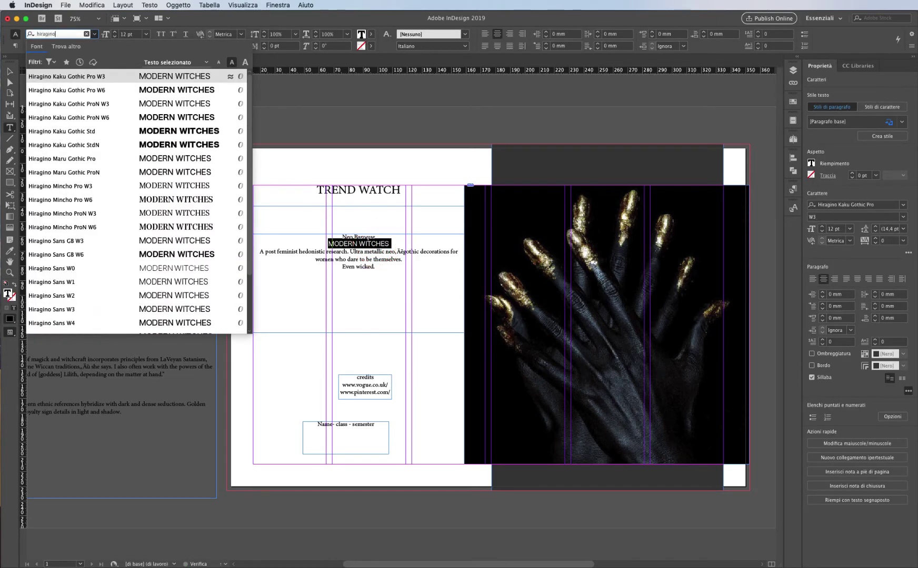
pyautogui.scroll(-3, 118, 313)
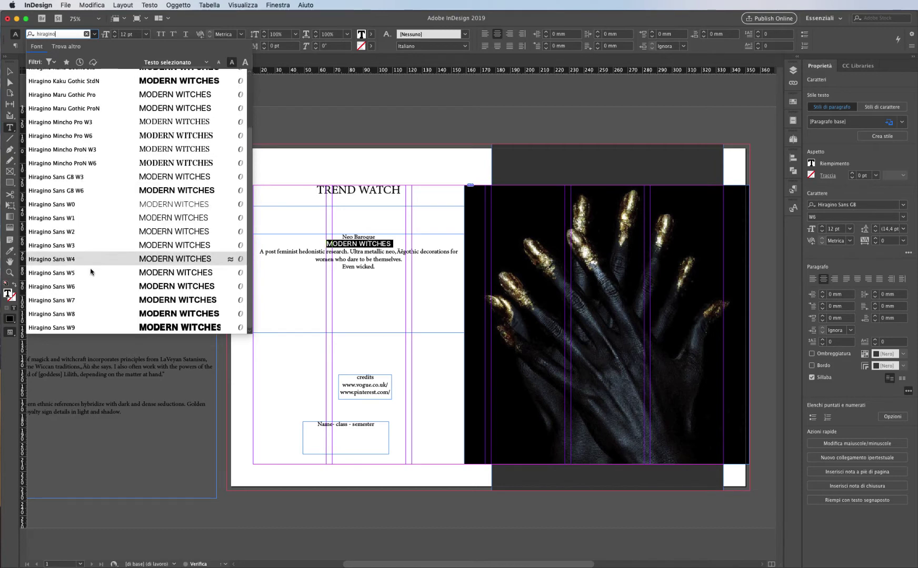
pyautogui.click(118, 313)
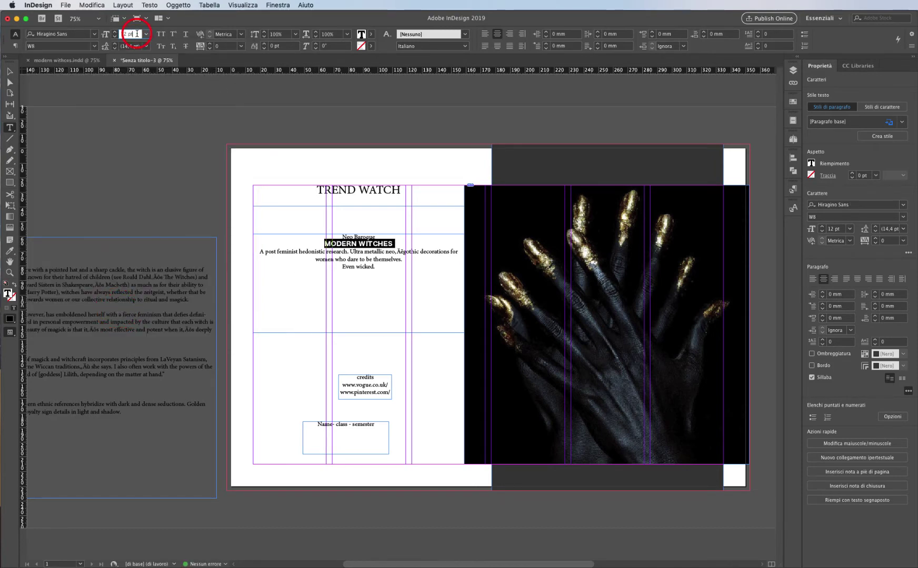
# Try 40 pt for the MODERN WITCHES line, and settle on a font size of 30 pt
pyautogui.write('40')
pyautogui.press('Return')
pyautogui.write('30')
pyautogui.press('Return')
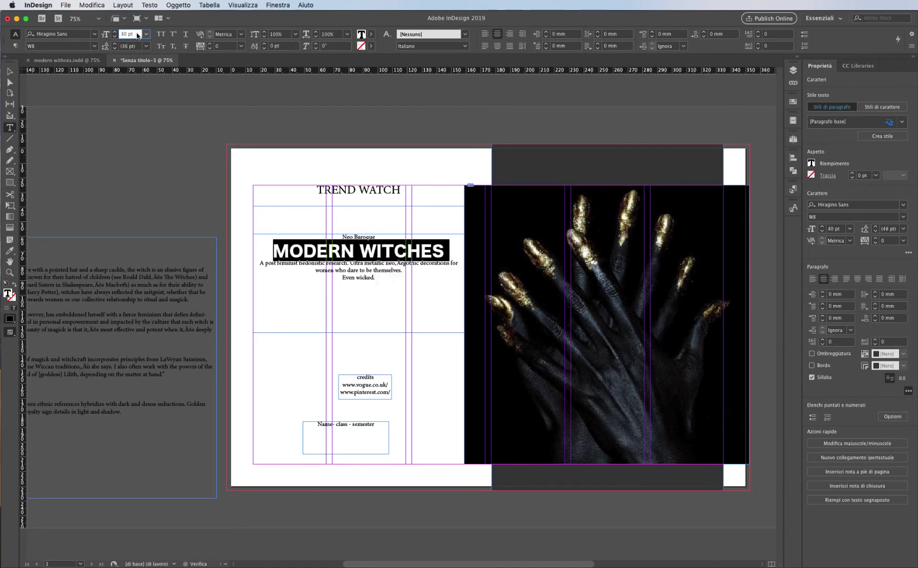
# Apply the Bickham Script Pro Regular font to the Neo Baroque line
pyautogui.tripleClick(367, 236)
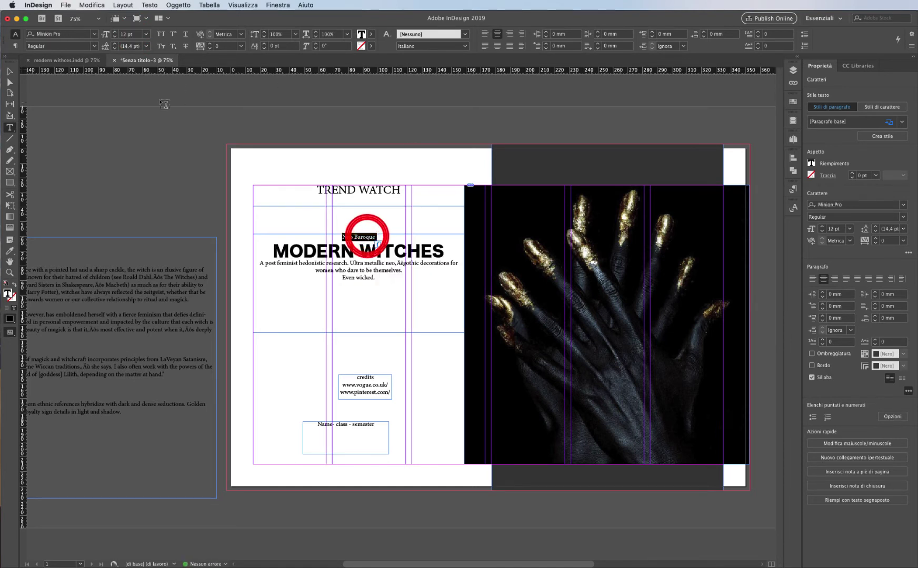
pyautogui.click(90, 34)
pyautogui.write('bick')
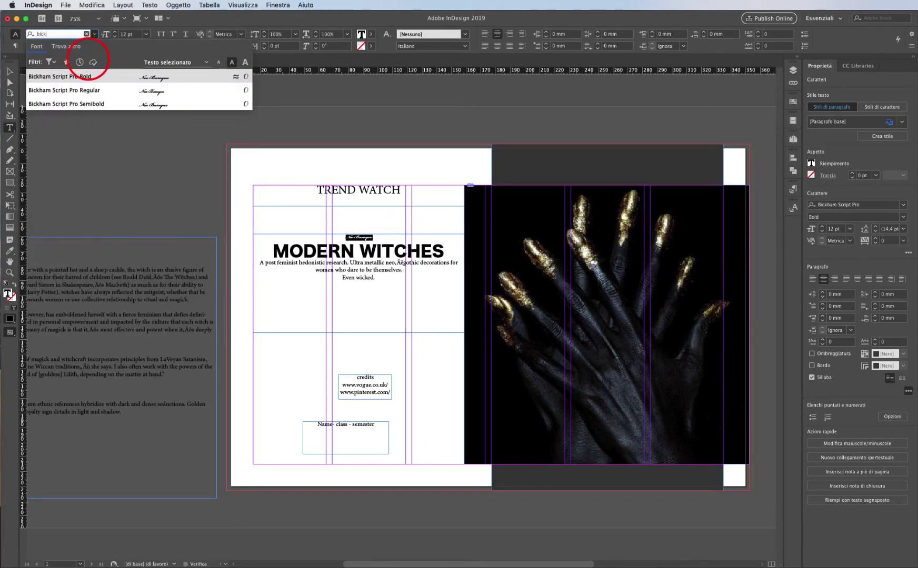
pyautogui.click(94, 90)
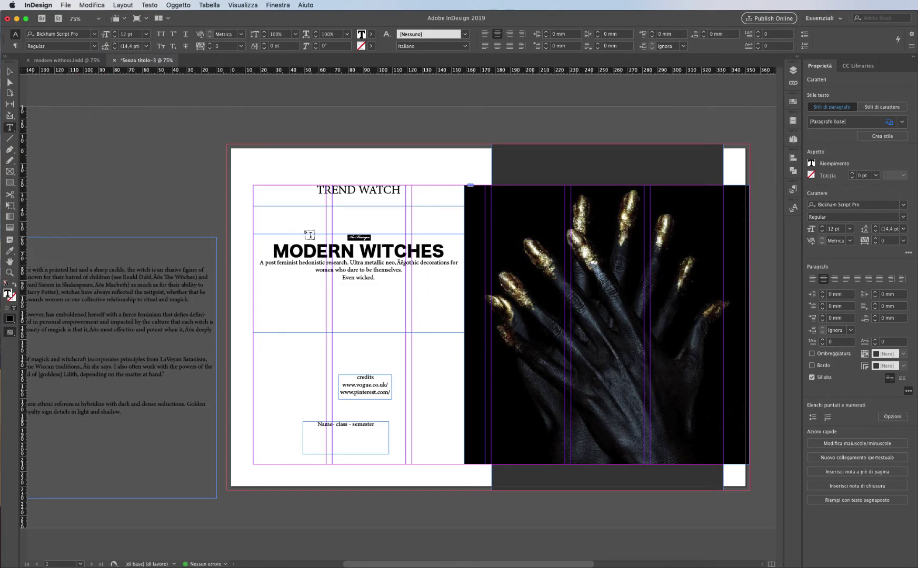
# Enlarge the Neo Baroque line to 80 pt with 99 pt leading
pyautogui.hotkey('shift', 'Up')
pyautogui.hotkey('shift', 'Up')
pyautogui.hotkey('shift', 'Up')
pyautogui.hotkey('shift', 'Up')
pyautogui.hotkey('shift', 'Up')
pyautogui.hotkey('shift', 'Up')
pyautogui.hotkey('shift', 'Up')
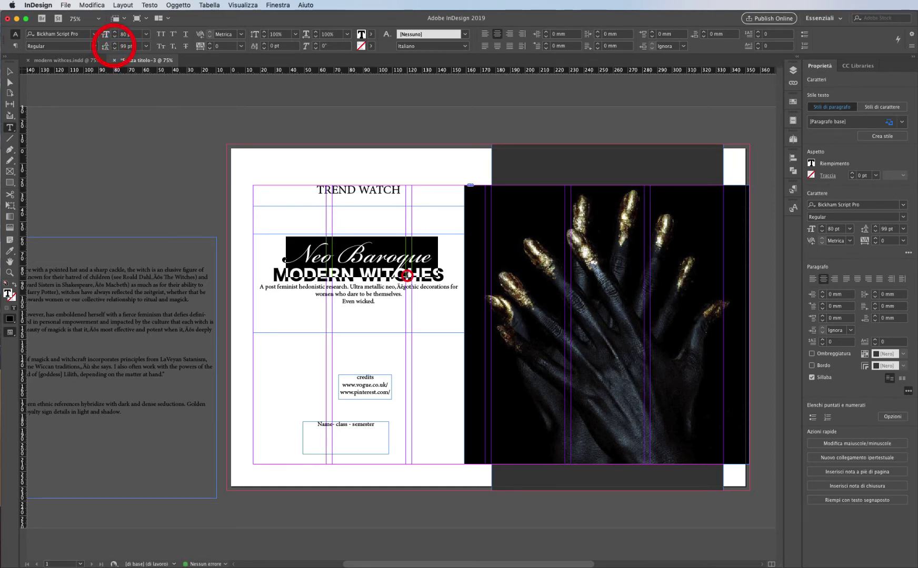
# Increase the leading of the MODERN WITCHES line to 45 pt to separate it from the script line above
pyautogui.tripleClick(408, 273)
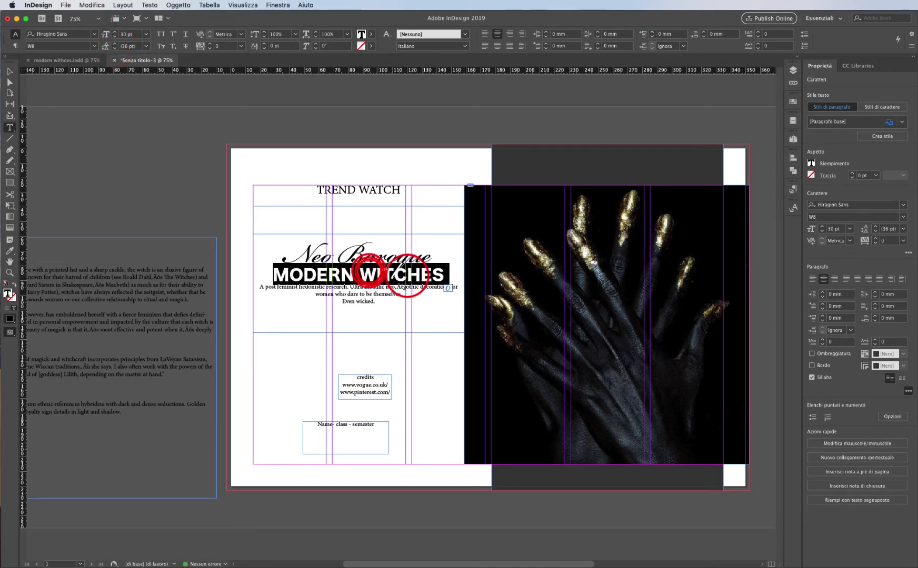
pyautogui.click(115, 46)
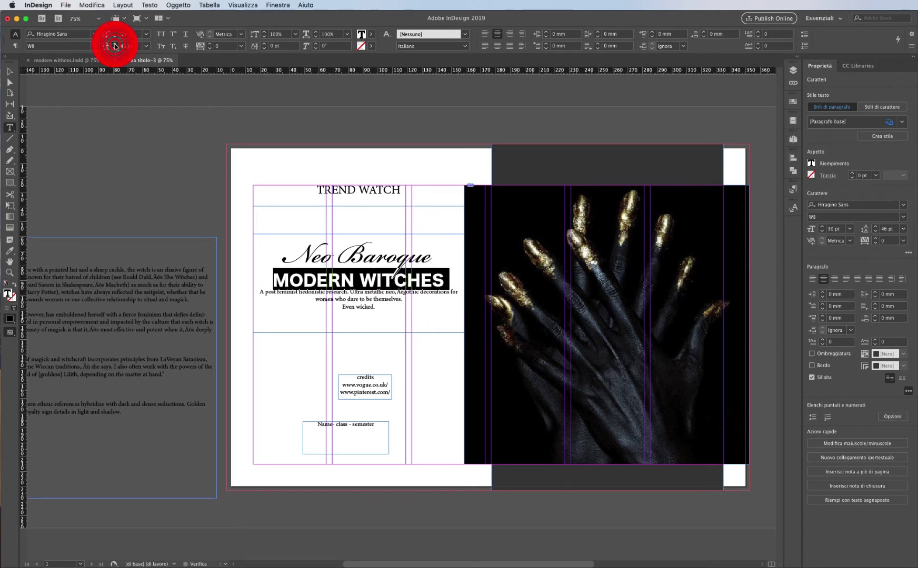
pyautogui.click(115, 45)
pyautogui.click(115, 49)
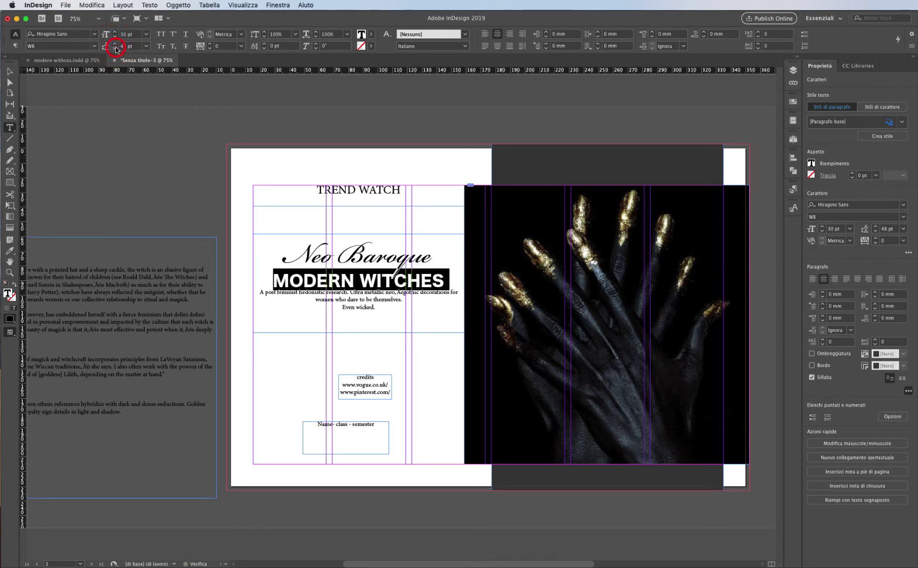
pyautogui.click(115, 48)
pyautogui.click(115, 48)
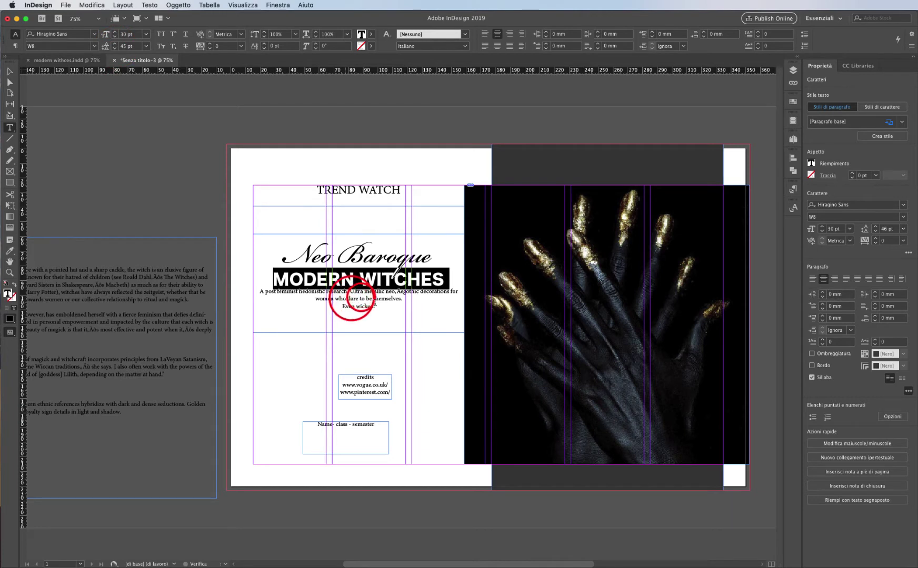
# Cut the descriptive paragraph, ending in "Even wicked.", from beneath MODERN WITCHES
pyautogui.click(362, 298)
pyautogui.moveTo(388, 309); pyautogui.dragTo(261, 289)
pyautogui.press('BackSpace')
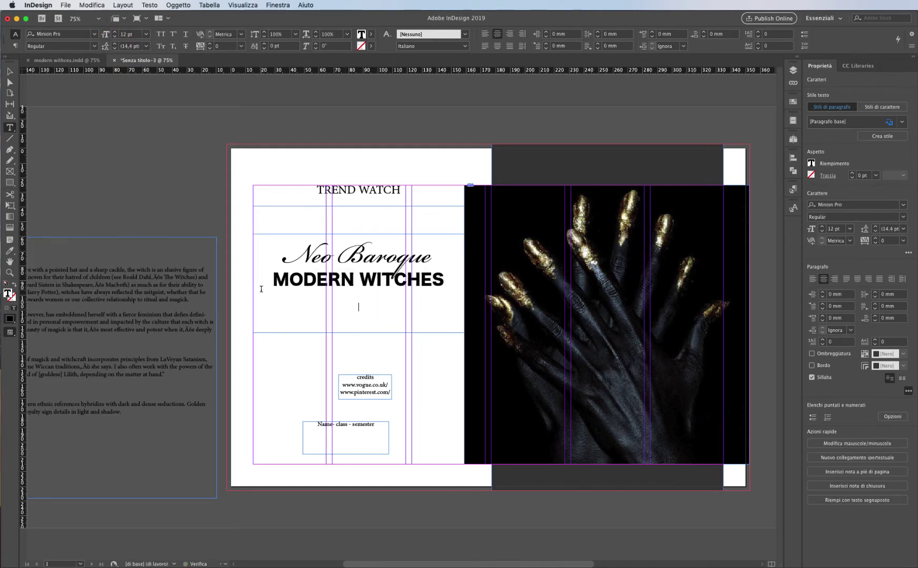
# Shorten the Neo Baroque / MODERN WITCHES frame to about 45 mm high
pyautogui.click(10, 71)
pyautogui.moveTo(359, 332); pyautogui.dragTo(359, 289)
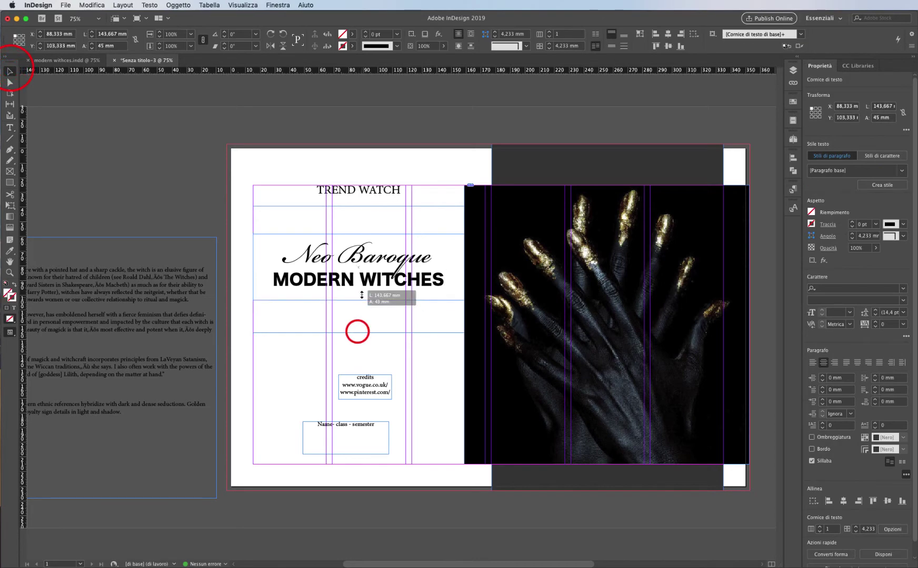
pyautogui.click(371, 353)
# Draw a new text frame between the MODERN WITCHES heading and the credits, and paste the descriptive paragraph into it
pyautogui.keyDown('super'); pyautogui.click(363, 388); pyautogui.keyUp('super')
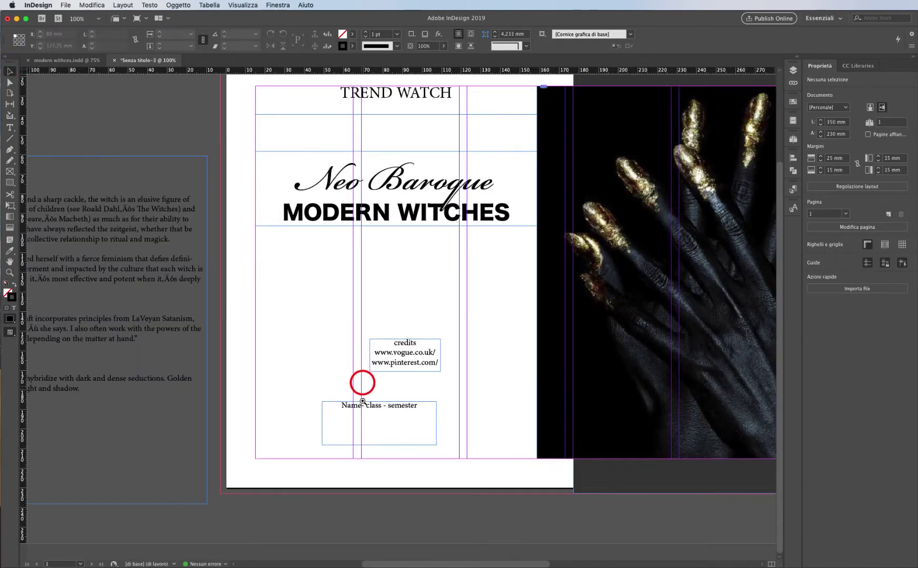
pyautogui.click(13, 129)
pyautogui.moveTo(304, 244); pyautogui.dragTo(511, 327)
pyautogui.press('super+v')
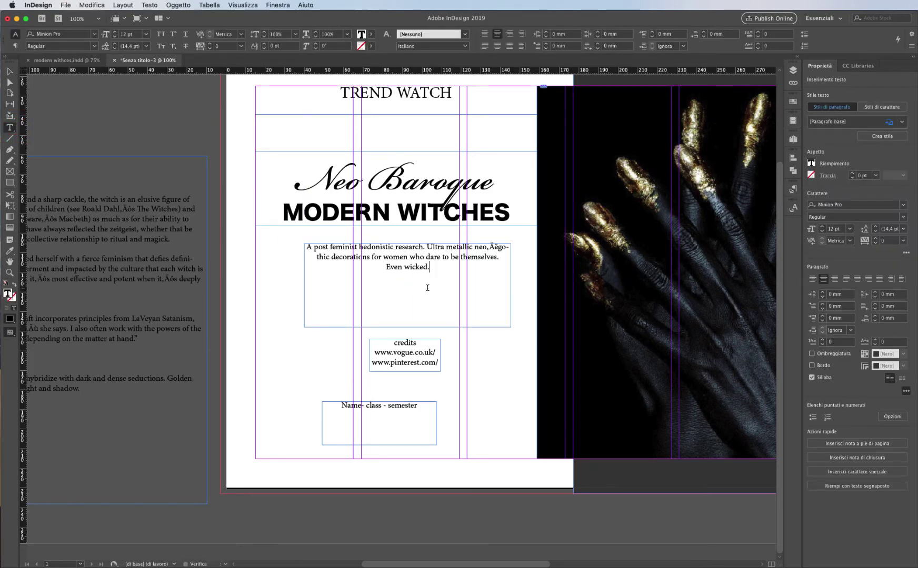
# Set the descriptive paragraph, including the "Even wicked." line, to 16 pt
pyautogui.tripleClick(437, 269)
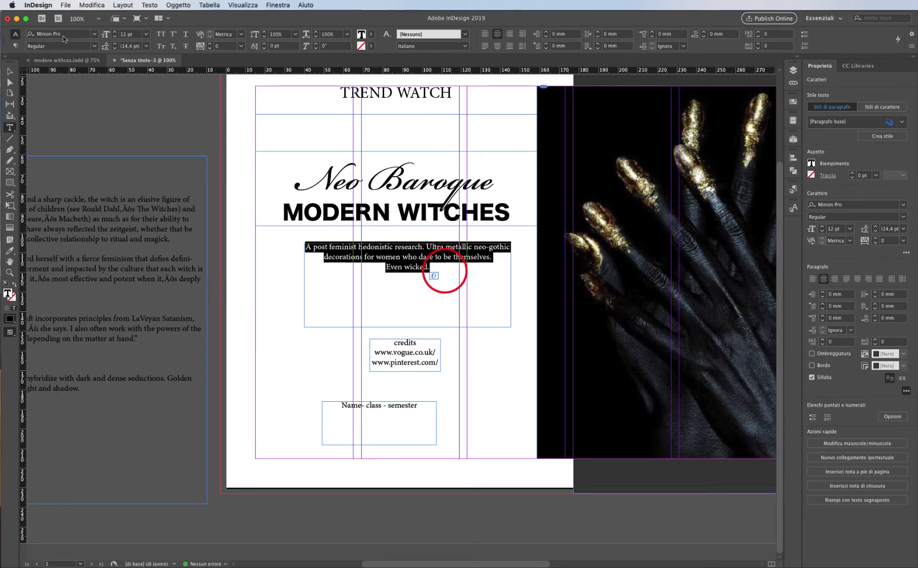
pyautogui.click(115, 32)
pyautogui.click(115, 32)
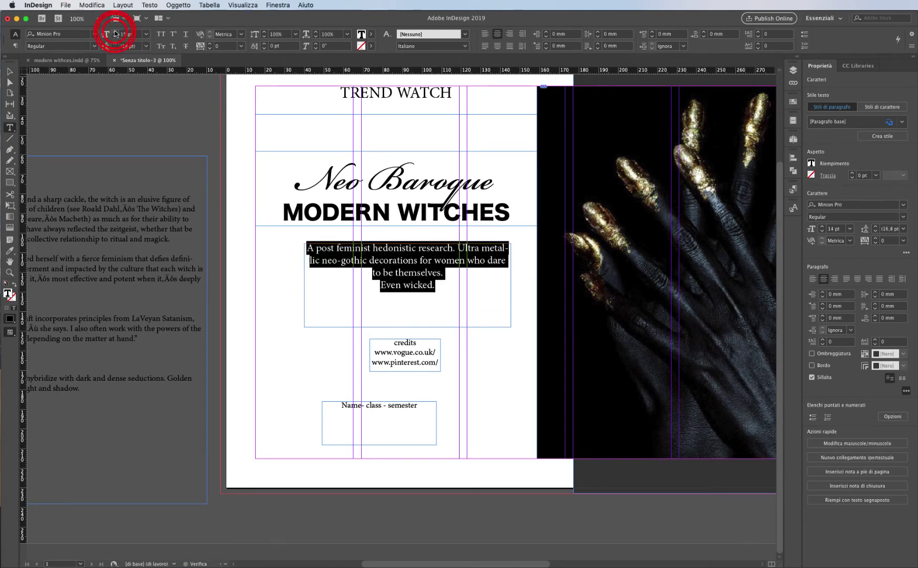
pyautogui.click(115, 32)
pyautogui.click(422, 281)
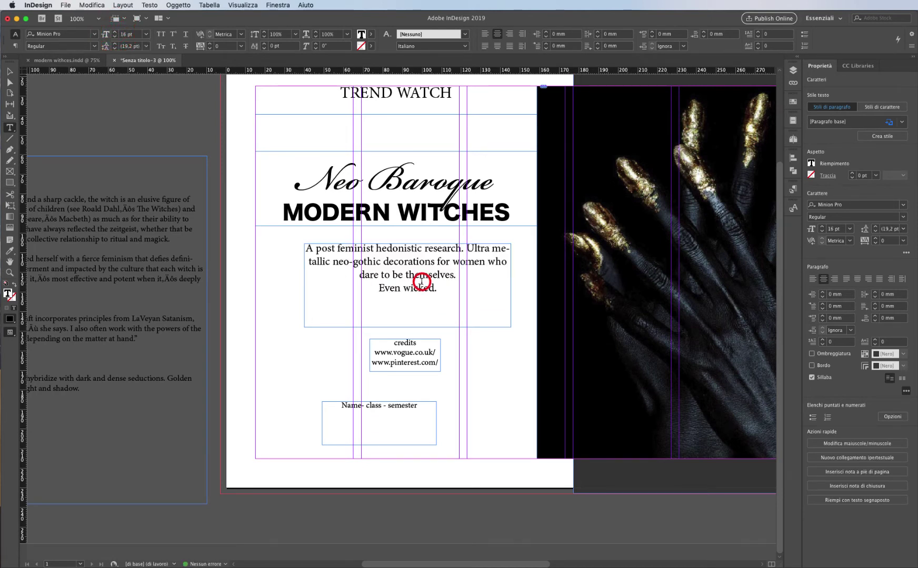
# Move the descriptive paragraph's frame to about X 37.75 mm, Y 105.5 mm, and lower the credits frame to about Y 162 mm
pyautogui.press('Escape')
pyautogui.click(390, 281)
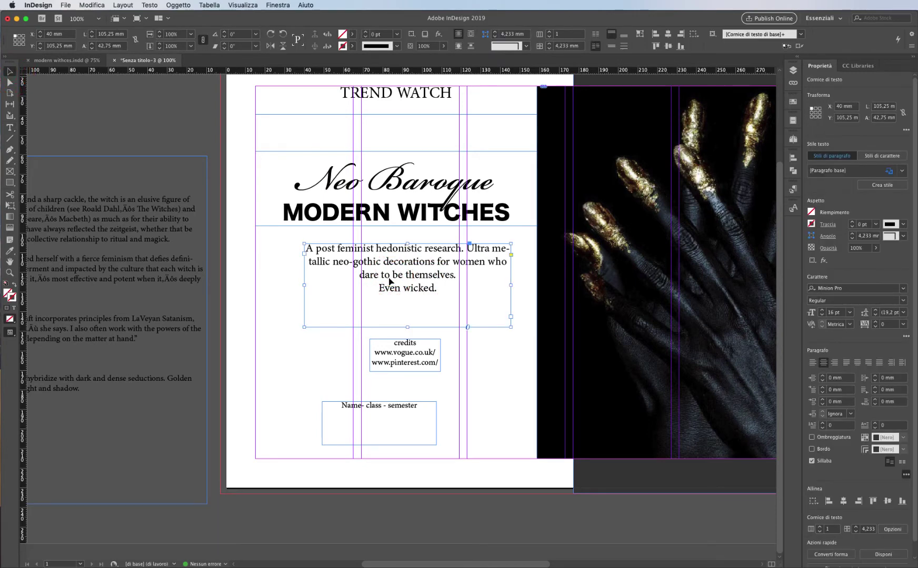
pyautogui.moveTo(399, 281); pyautogui.dragTo(404, 286)
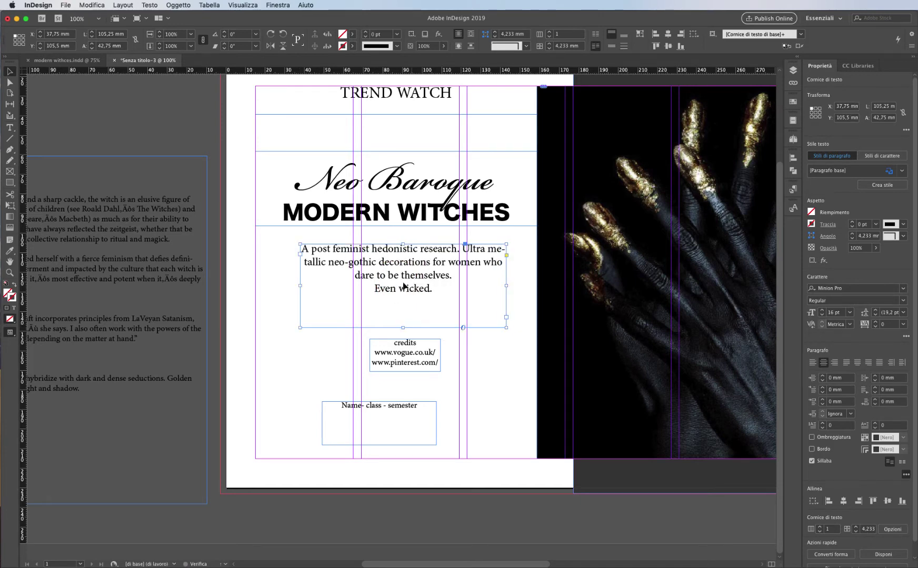
pyautogui.click(417, 363)
pyautogui.moveTo(416, 363); pyautogui.dragTo(417, 378)
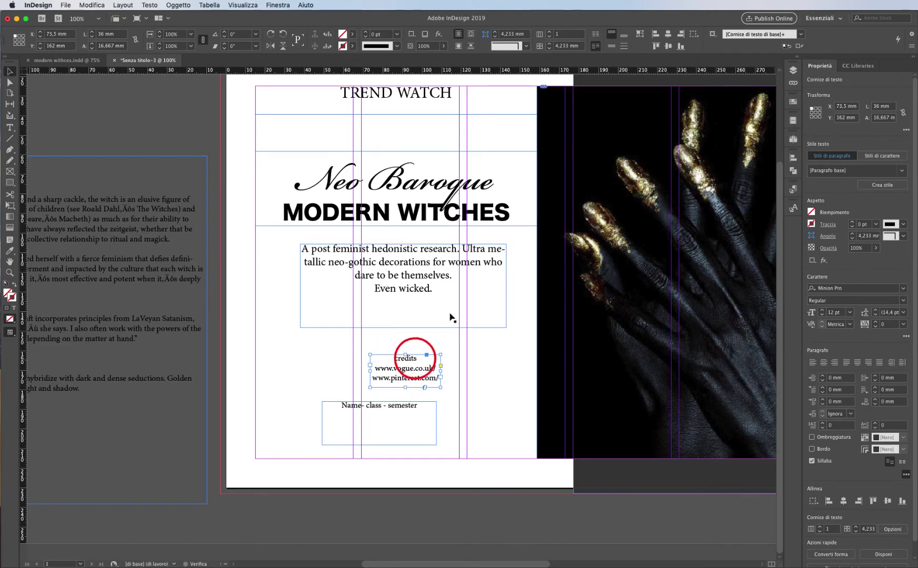
# Reshape the paragraph frame into a downward-tapering trapezoid by pulling its lower corners inward to the column guides and its upper-right corner slightly outward
pyautogui.click(420, 297)
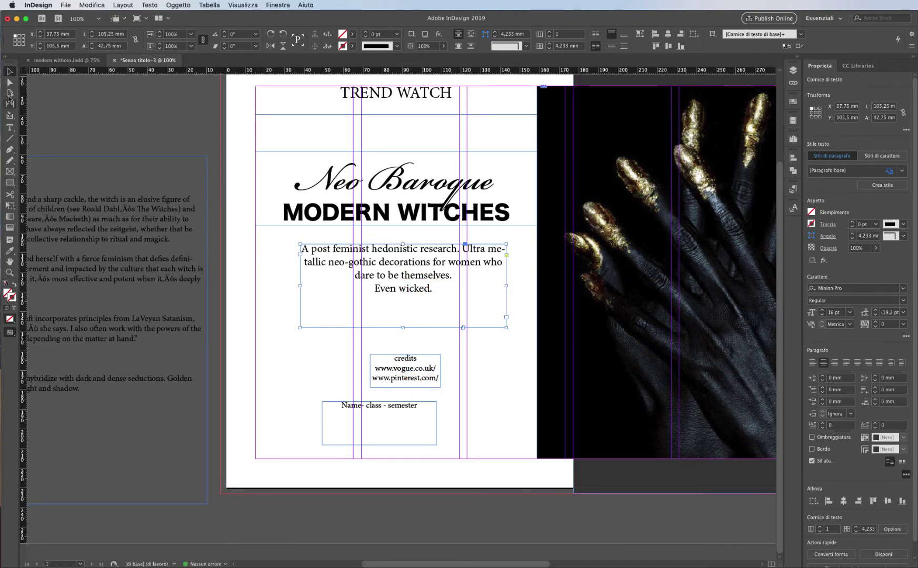
pyautogui.click(9, 84)
pyautogui.click(300, 328)
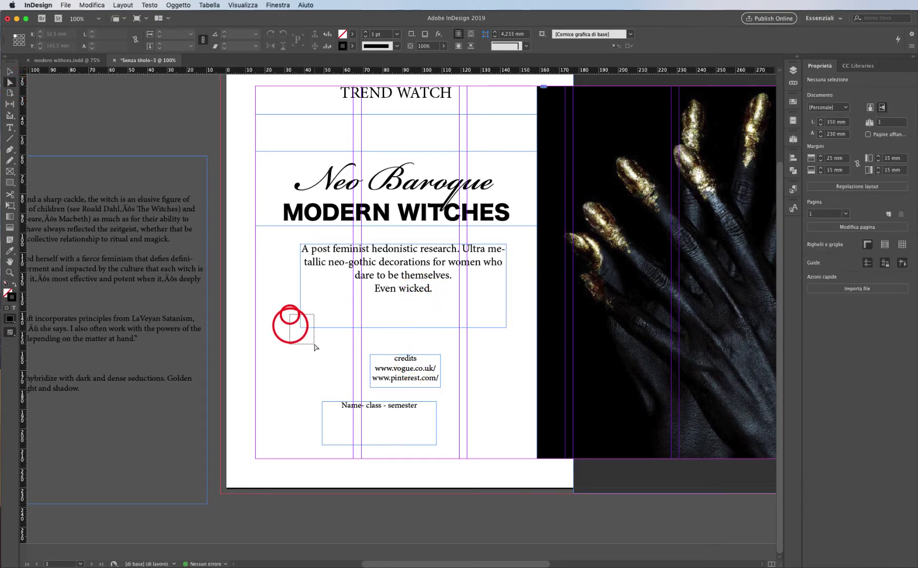
pyautogui.moveTo(300, 328); pyautogui.dragTo(353, 328)
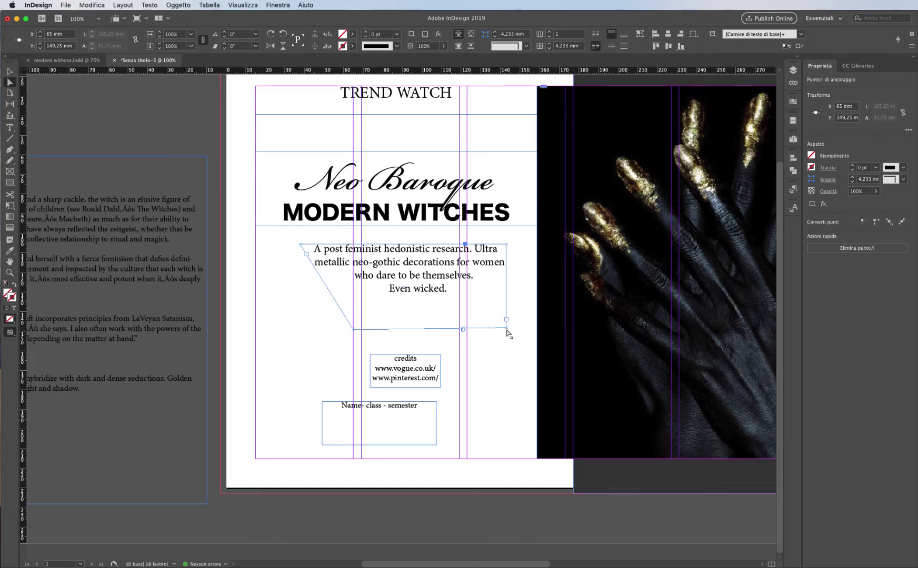
pyautogui.moveTo(505, 328); pyautogui.dragTo(467, 333)
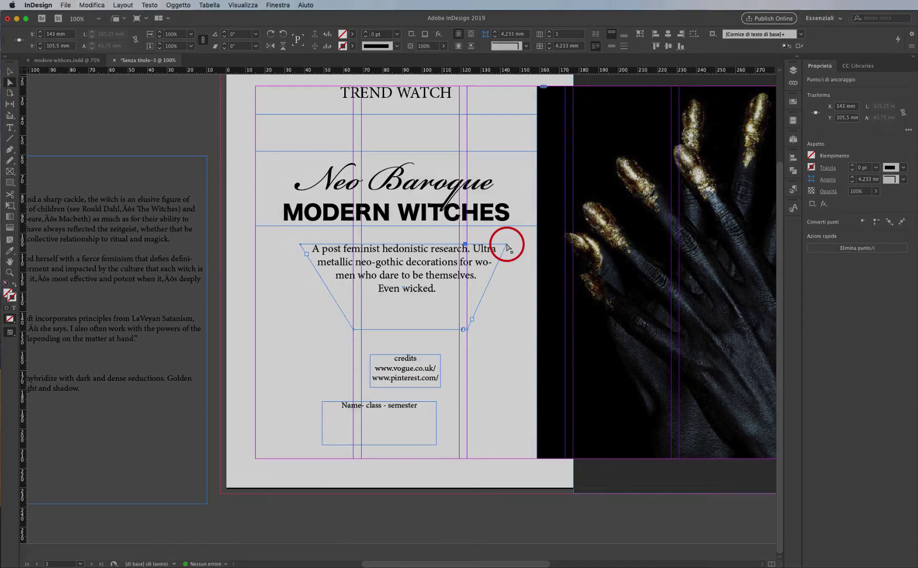
pyautogui.moveTo(507, 247); pyautogui.dragTo(516, 244)
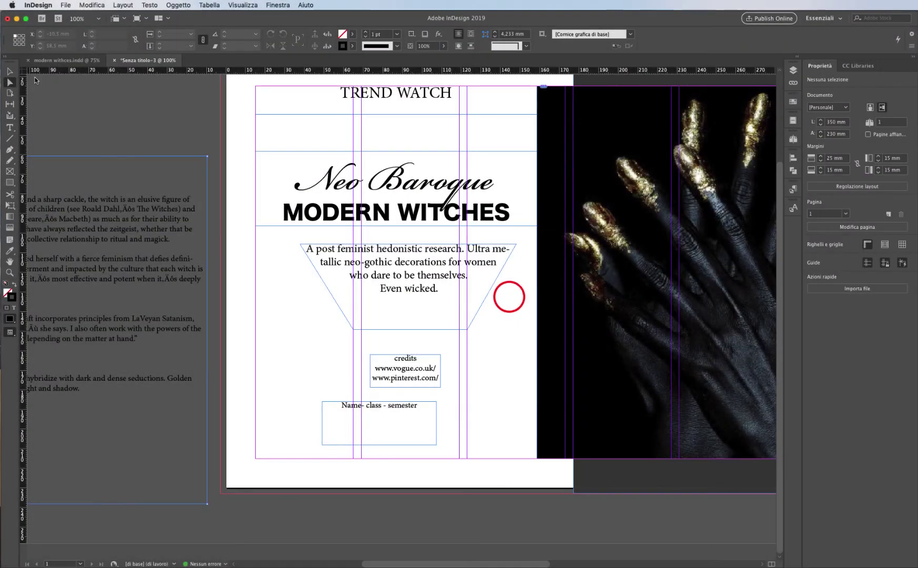
# Insert a line break after "research." so that "Ultra metallic" starts a new line in the tapered frame
pyautogui.click(10, 72)
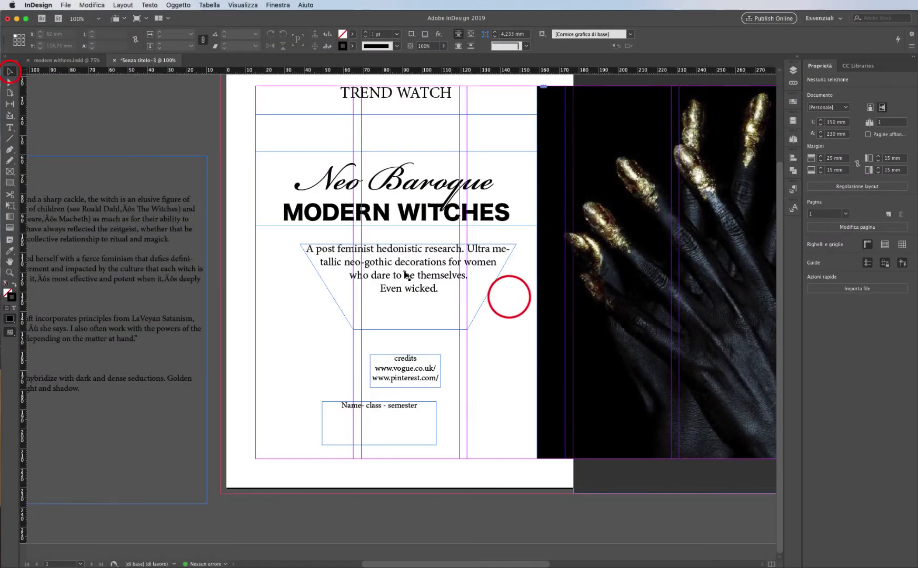
pyautogui.click(404, 270)
pyautogui.click(425, 272)
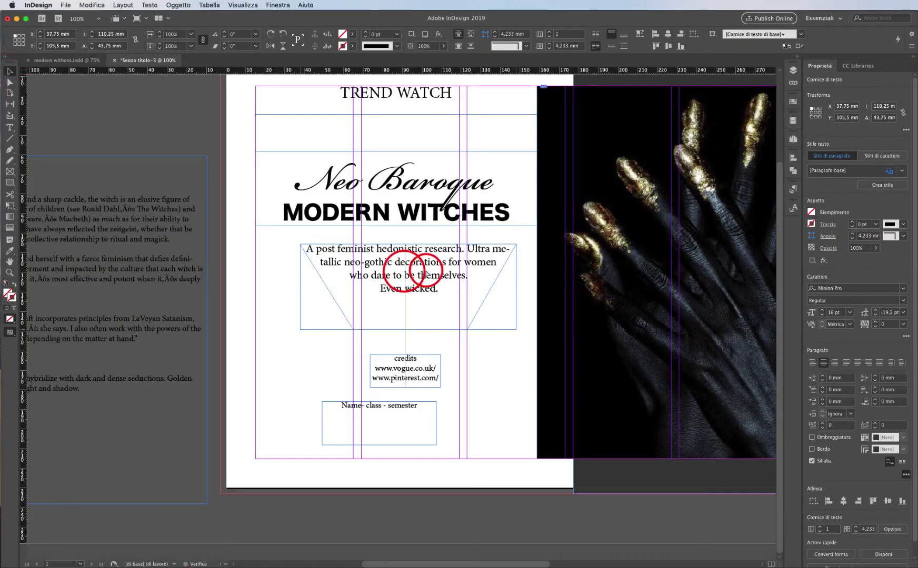
pyautogui.click(9, 127)
pyautogui.click(467, 250)
pyautogui.press('Return')
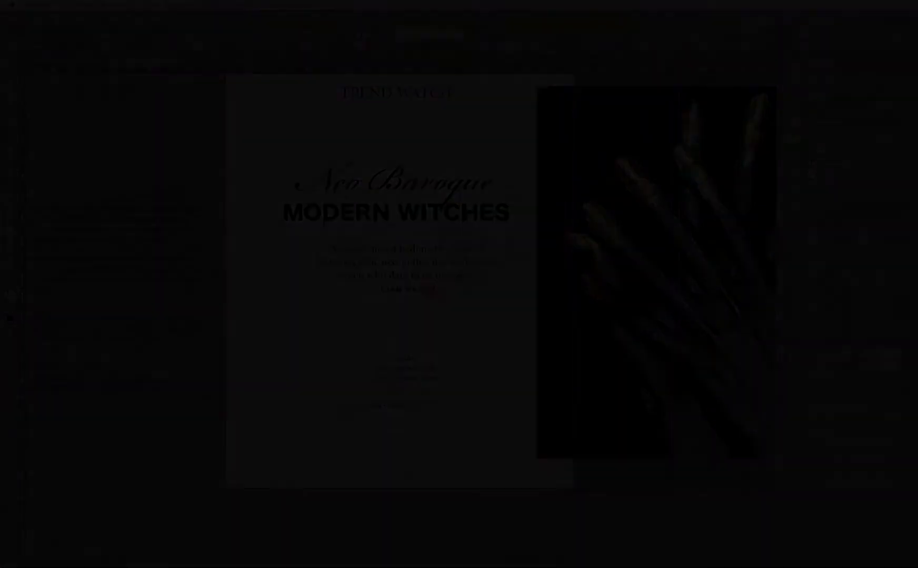
# Apply the Bold font style directly to the "Even wicked." line
pyautogui.tripleClick(428, 289)
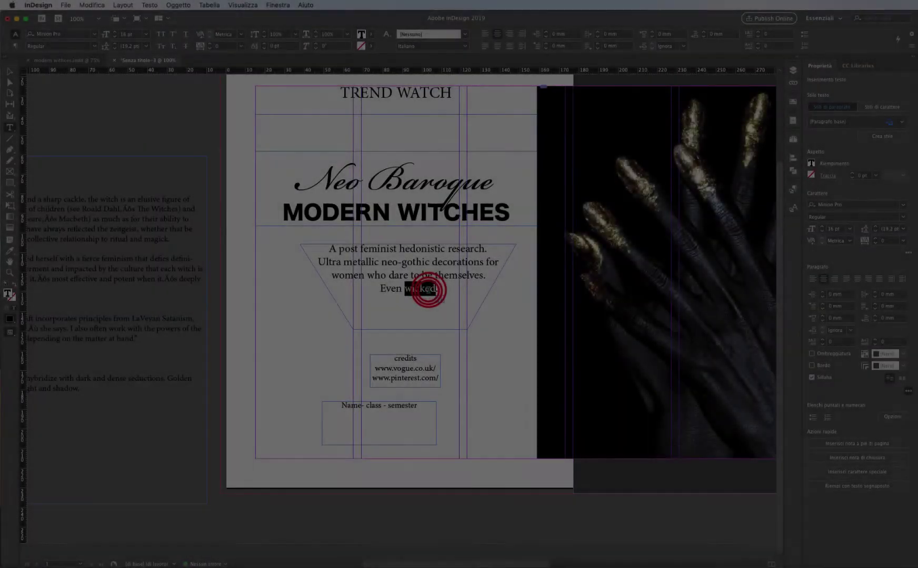
pyautogui.click(93, 46)
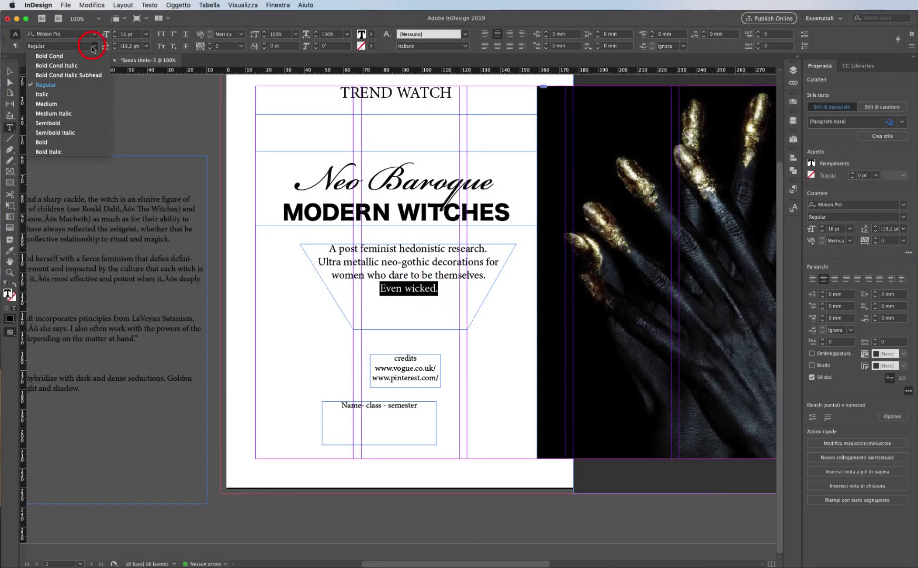
pyautogui.click(76, 142)
pyautogui.click(410, 289)
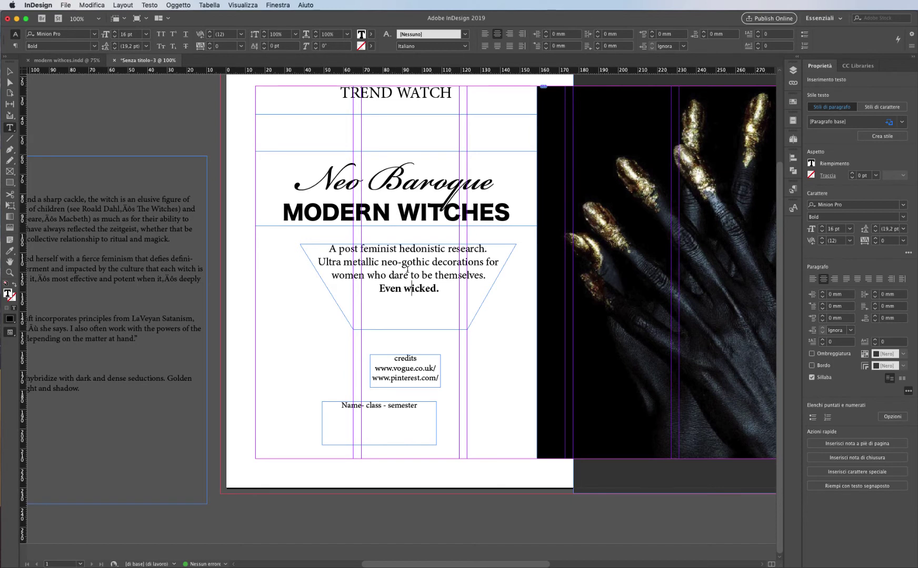
# Create a paragraph style named "cover body text" from the 16 pt centred description and apply it to the selection
pyautogui.moveTo(330, 248); pyautogui.dragTo(474, 278)
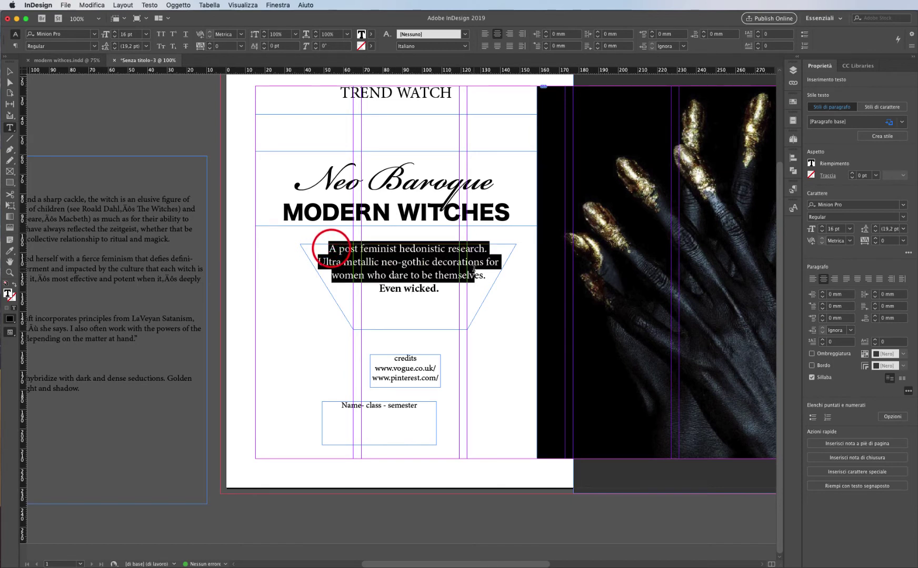
pyautogui.click(16, 46)
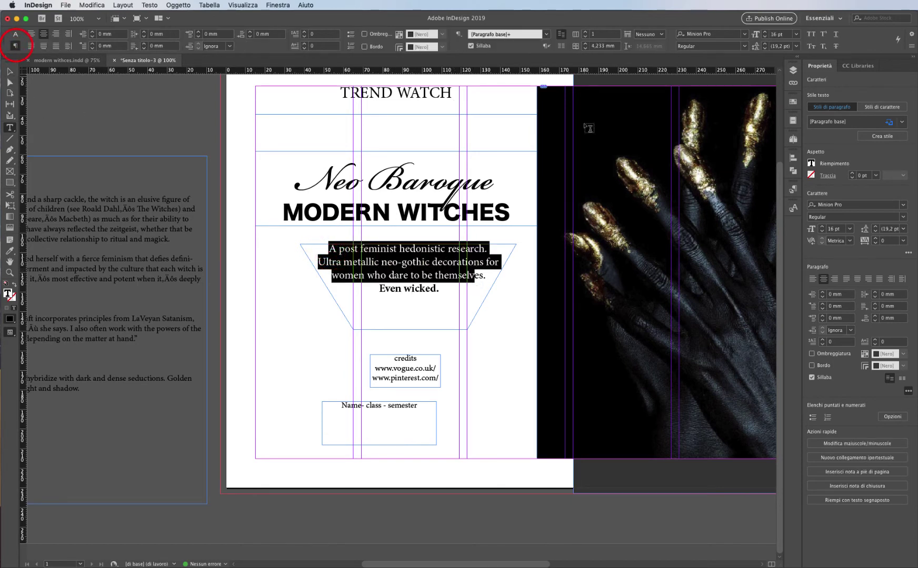
pyautogui.click(459, 36)
pyautogui.click(497, 36)
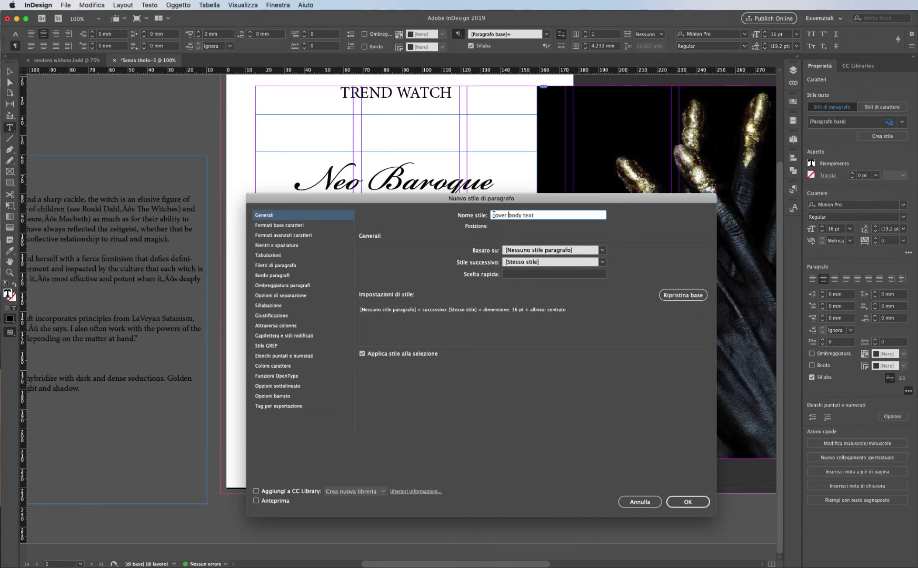
pyautogui.click(686, 502)
pyautogui.click(415, 253)
# Apply the "cover body text" paragraph style to the whole description, including "Even wicked."
pyautogui.click(328, 246)
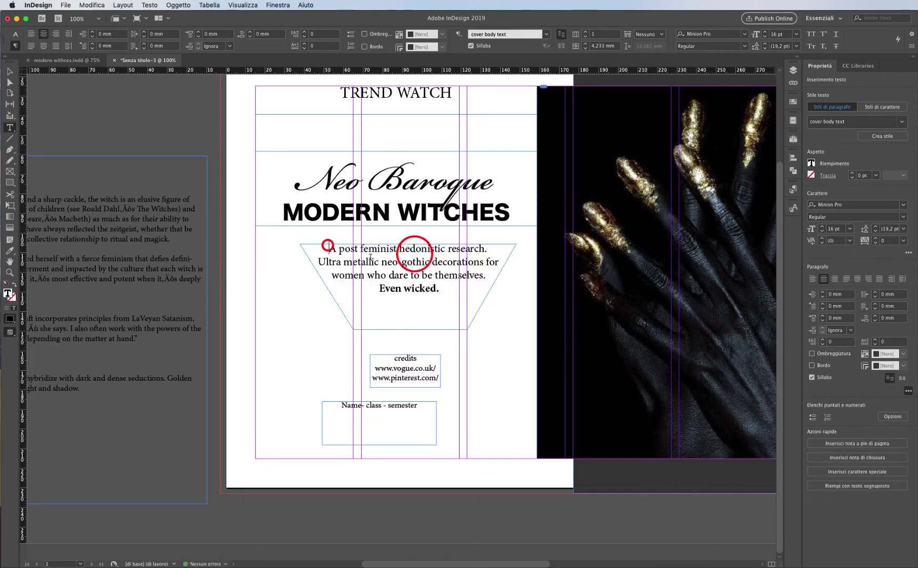
pyautogui.moveTo(327, 245); pyautogui.dragTo(500, 307)
pyautogui.click(548, 35)
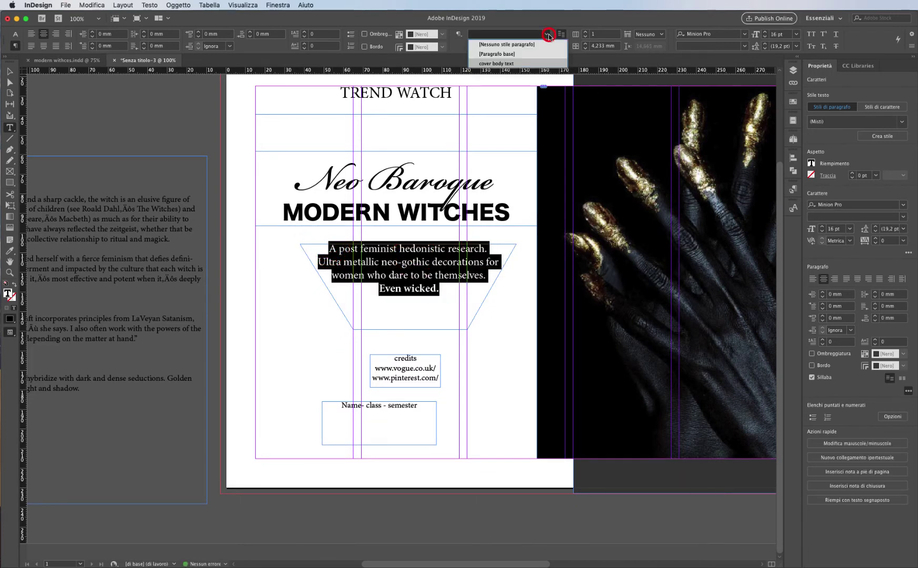
pyautogui.click(540, 64)
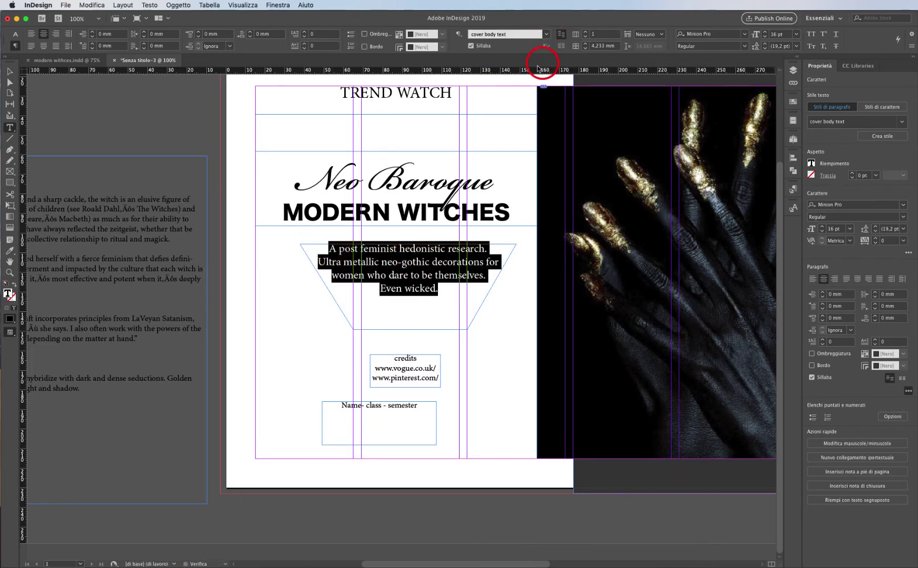
# With "Even wicked." selected, create a character style named "Bold" that sets the font style to Bold
pyautogui.click(417, 289)
pyautogui.tripleClick(411, 289)
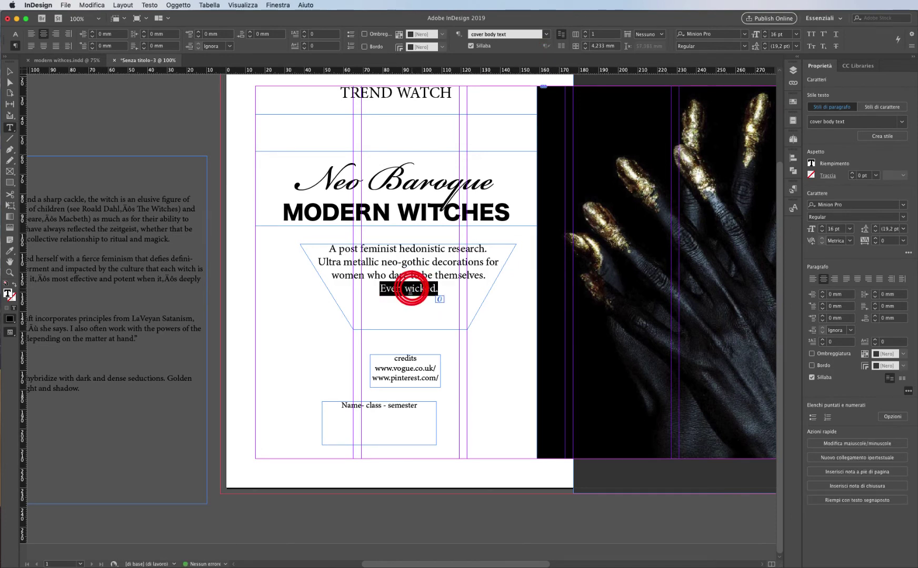
pyautogui.click(15, 34)
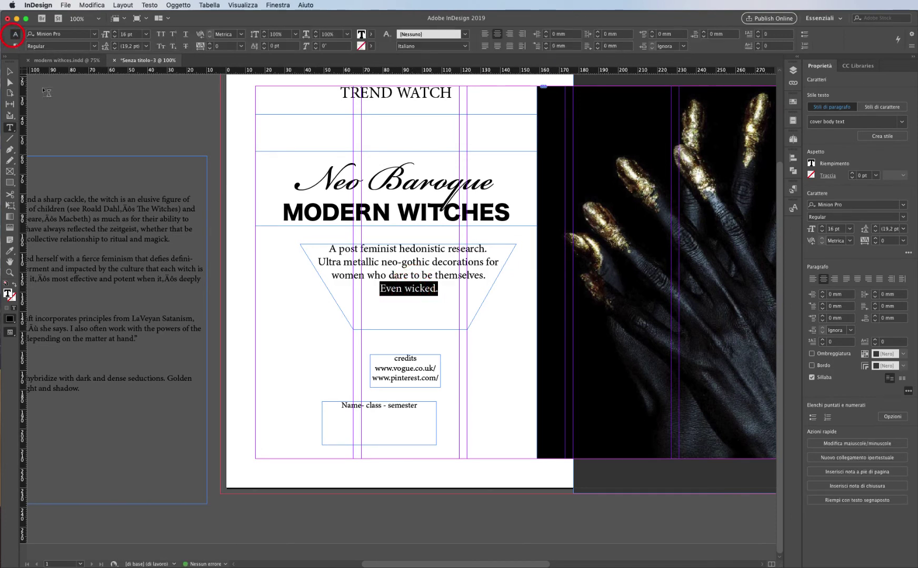
pyautogui.click(414, 35)
pyautogui.click(414, 35)
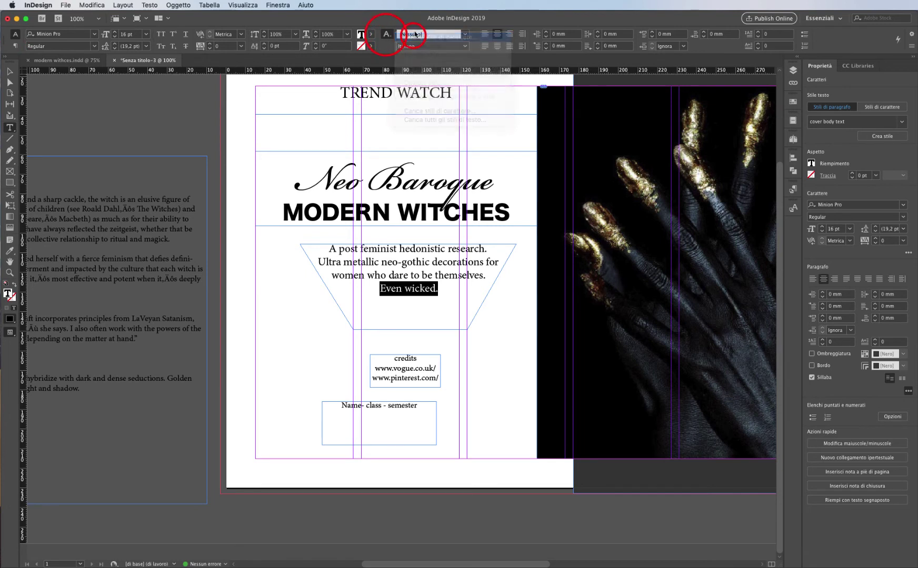
pyautogui.click(446, 218)
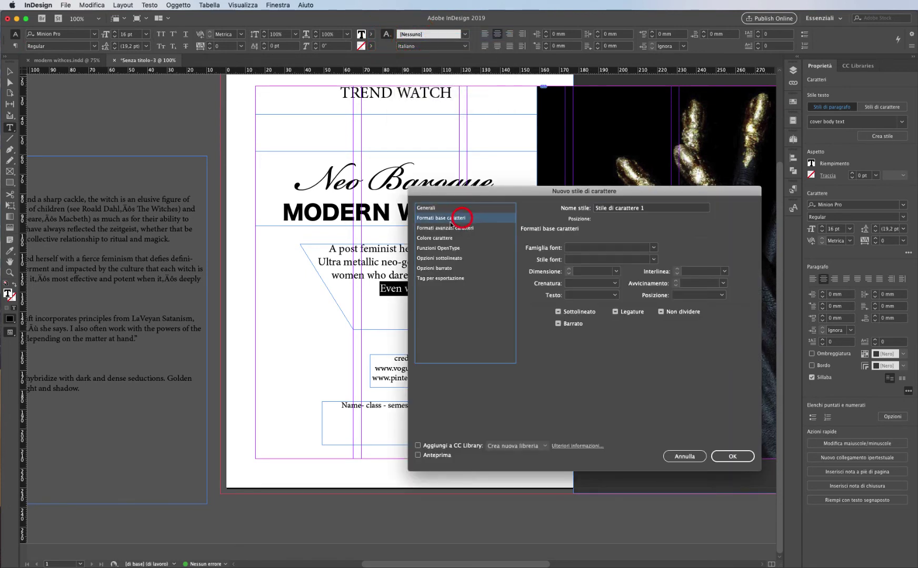
pyautogui.click(585, 259)
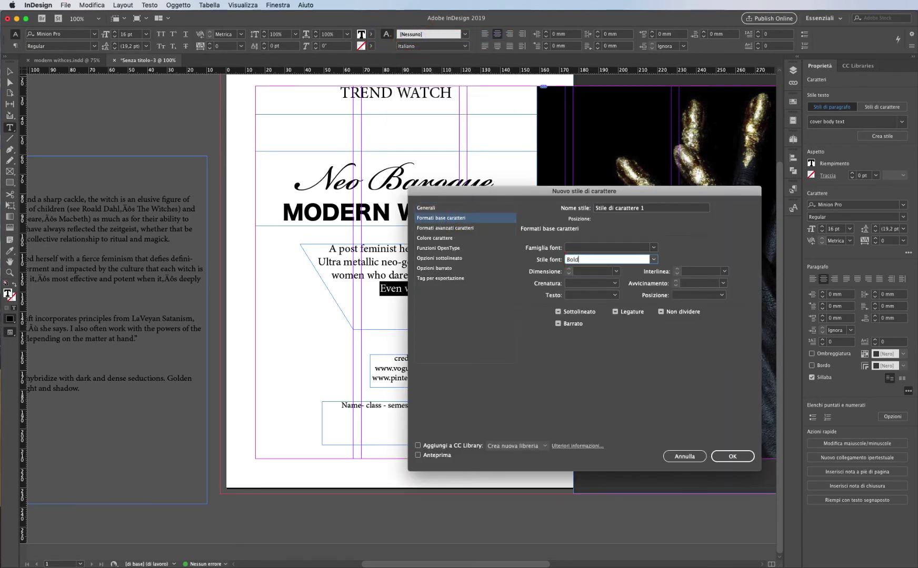
pyautogui.hotkey('shift', 'Tab')
pyautogui.hotkey('shift', 'Tab')
pyautogui.write('B')
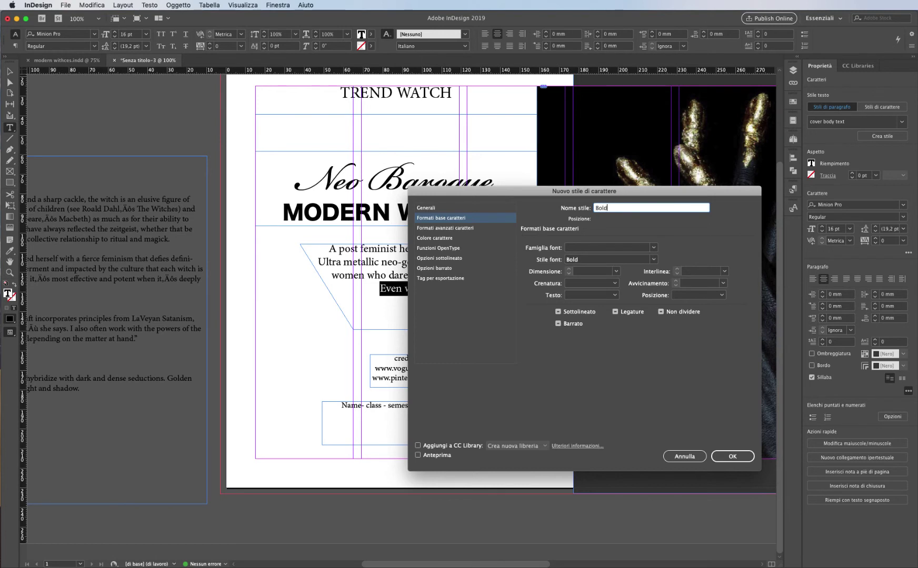
pyautogui.click(741, 455)
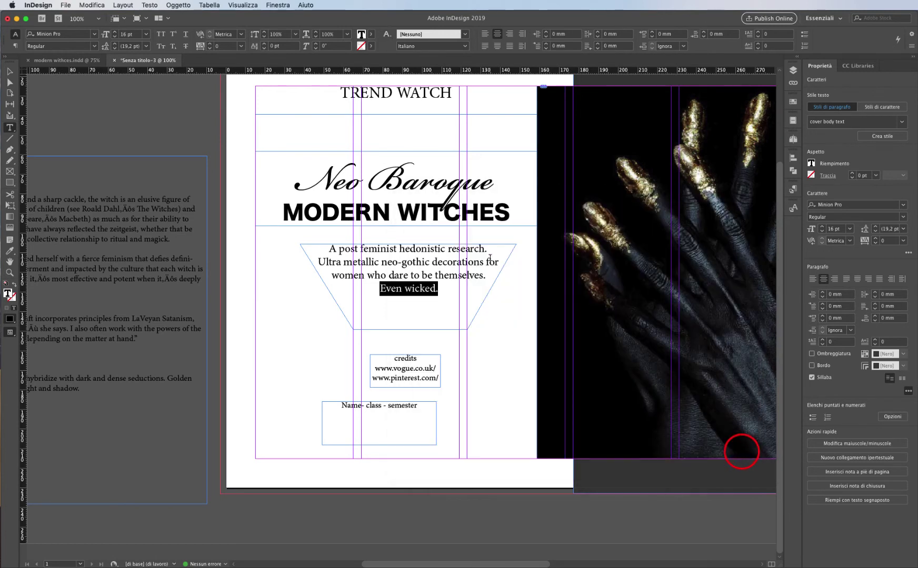
# Apply the "Bold" character style to the "Even wicked." line
pyautogui.click(467, 34)
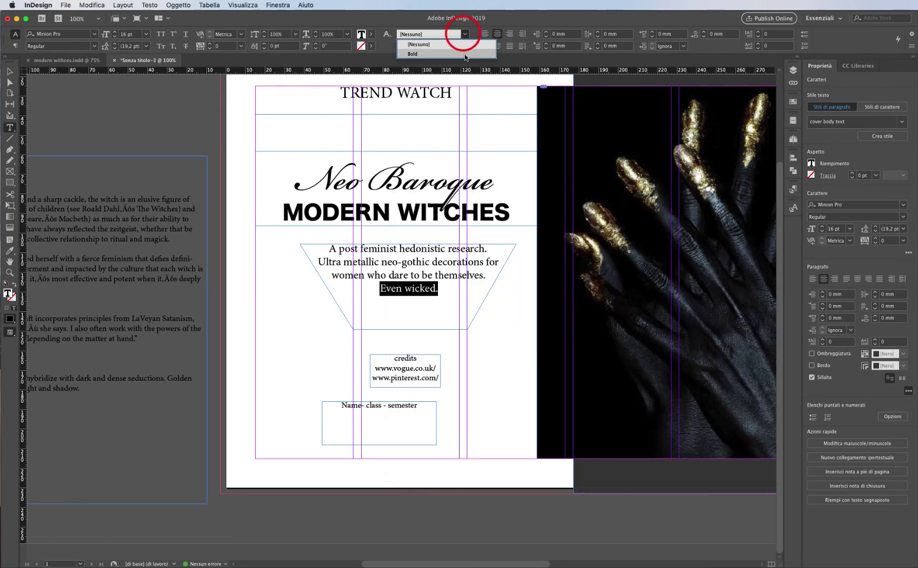
pyautogui.click(463, 51)
pyautogui.click(432, 291)
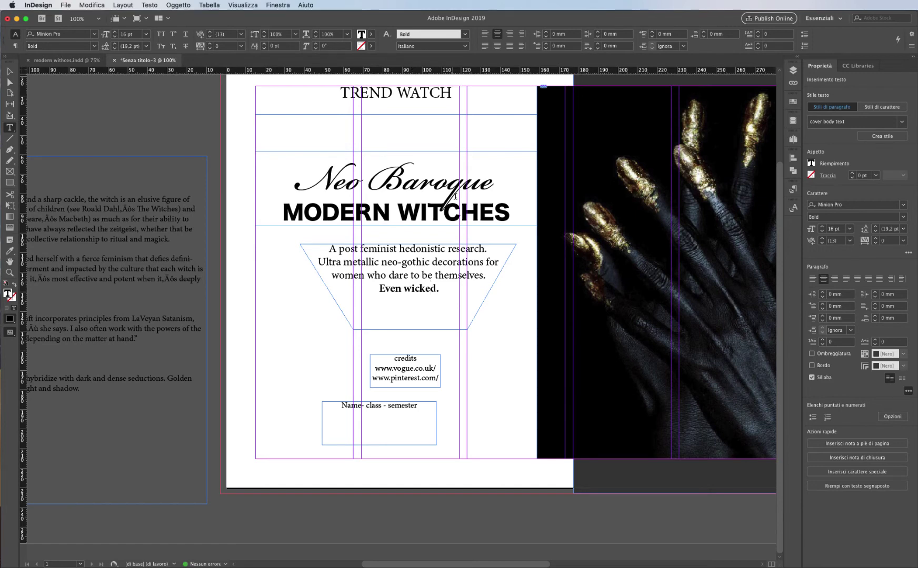
# Reduce the leading of the MODERN WITCHES line to 38 pt and deselect the text
pyautogui.tripleClick(421, 213)
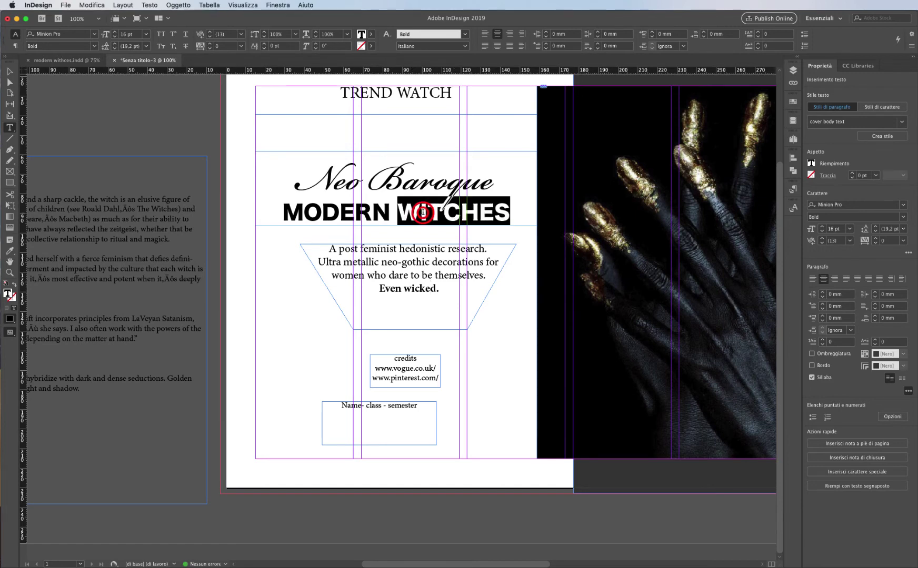
pyautogui.click(114, 48)
pyautogui.click(114, 49)
pyautogui.click(115, 48)
pyautogui.click(115, 49)
pyautogui.click(114, 49)
pyautogui.click(114, 49)
pyautogui.click(115, 49)
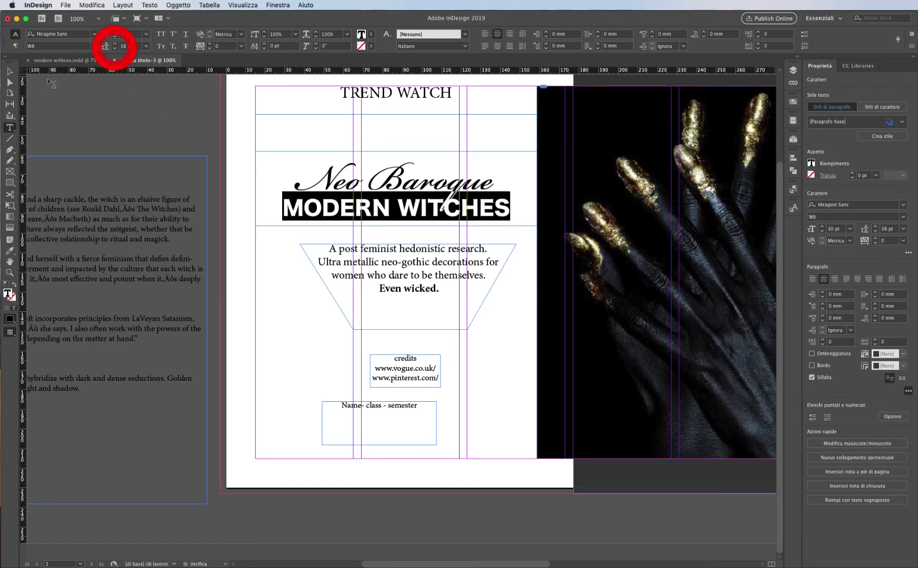
pyautogui.click(10, 73)
pyautogui.click(113, 117)
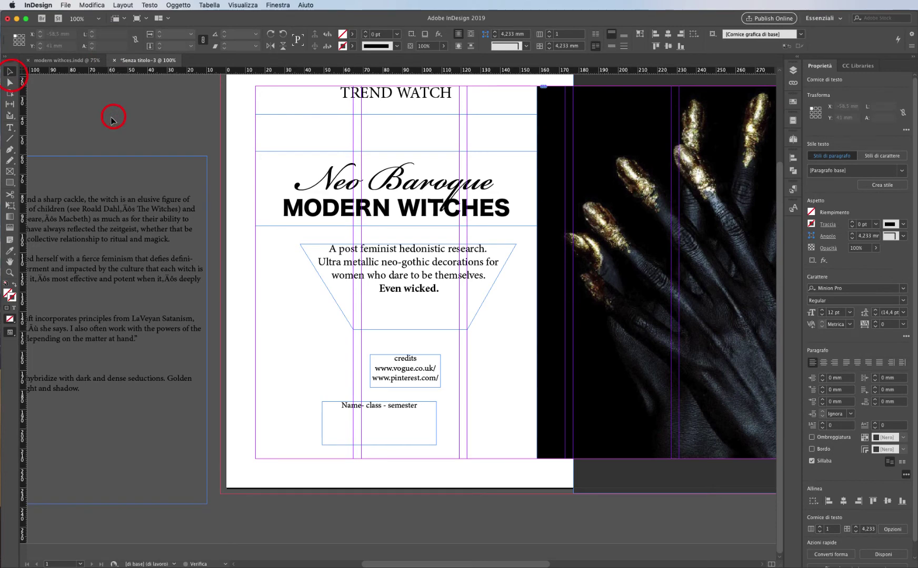
# Lighten the "Neo Baroque" line to grey by lowering the tint of its black fill, and deselect the text
pyautogui.doubleClick(391, 181)
pyautogui.doubleClick(387, 180)
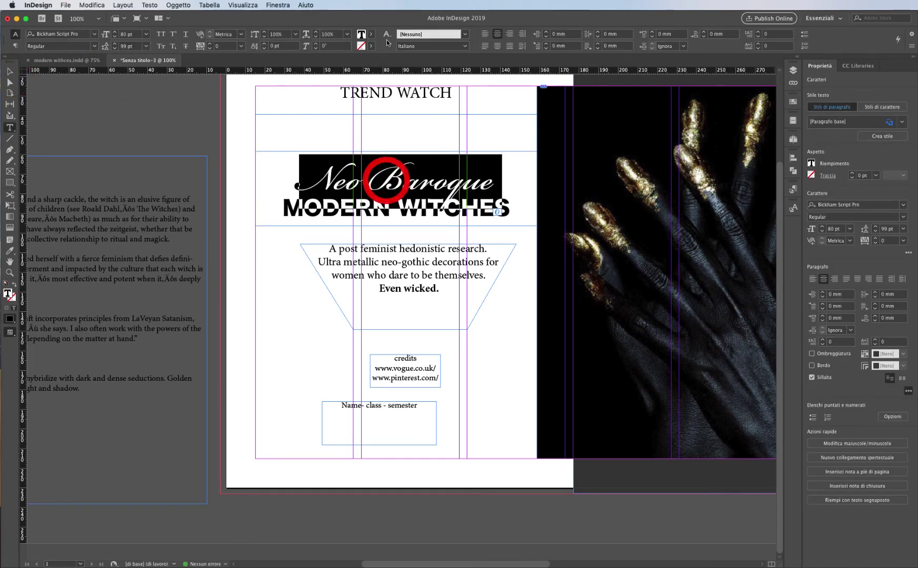
pyautogui.click(370, 34)
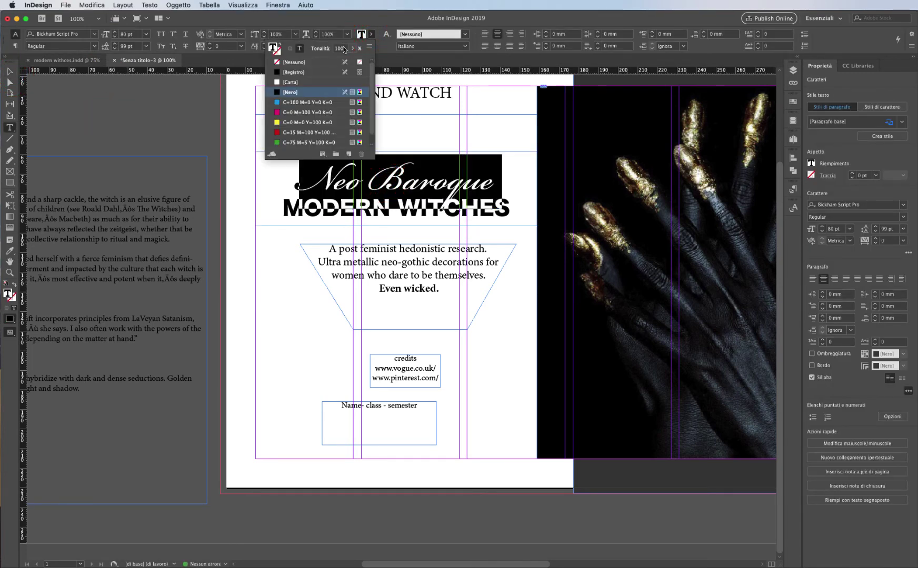
pyautogui.press('Return')
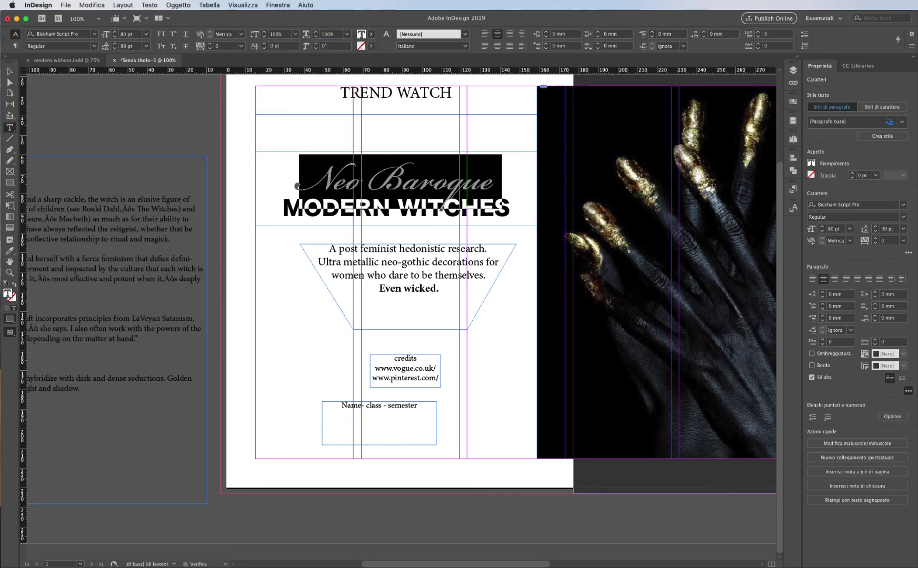
pyautogui.click(11, 73)
pyautogui.click(163, 126)
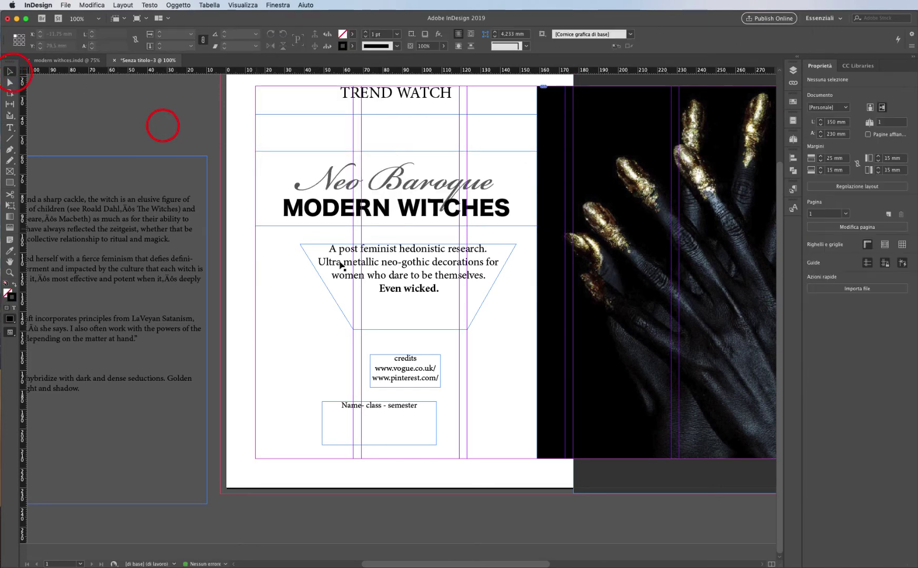
# Set the font size of the MODERN WITCHES line to 34 pt and deselect the text
pyautogui.doubleClick(411, 209)
pyautogui.tripleClick(411, 208)
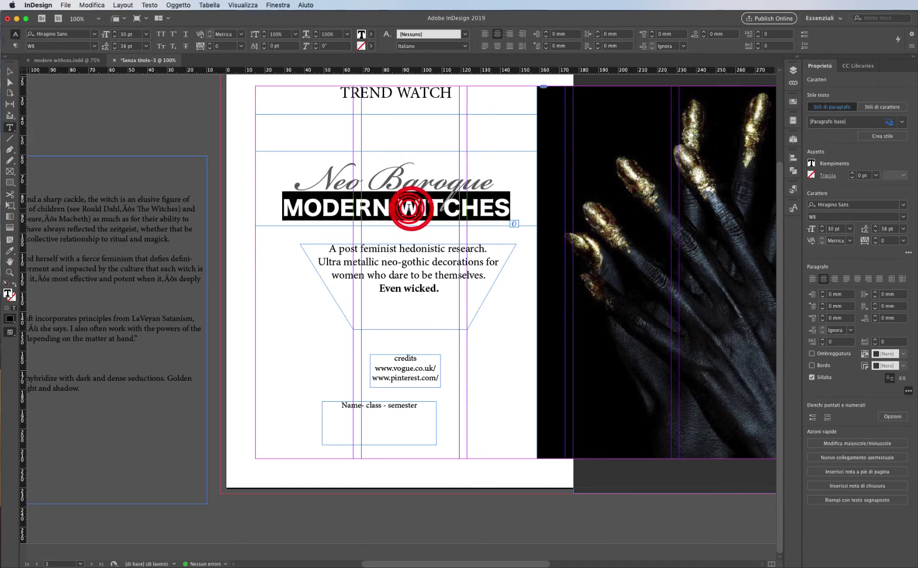
pyautogui.click(139, 34)
pyautogui.press('Up')
pyautogui.press('Up')
pyautogui.press('Up')
pyautogui.press('Up')
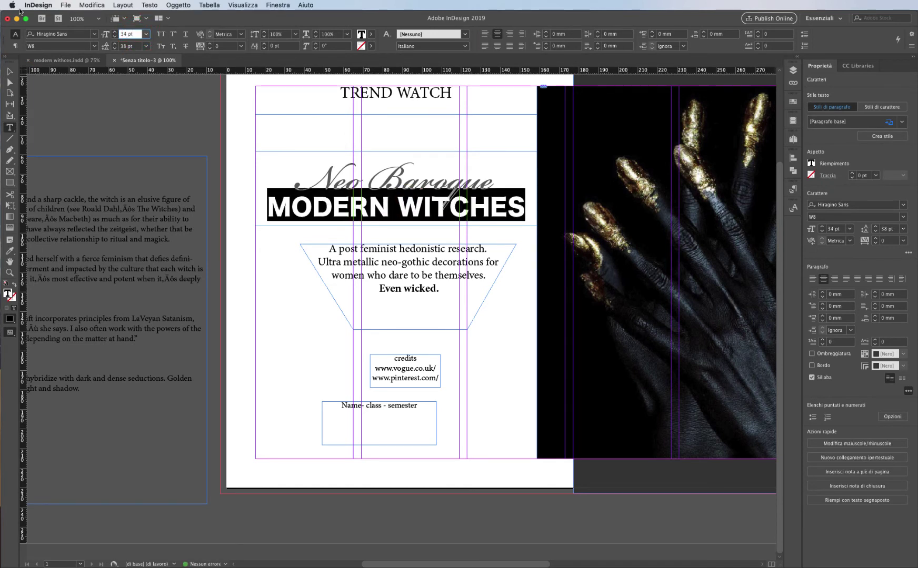
pyautogui.click(10, 74)
pyautogui.click(182, 134)
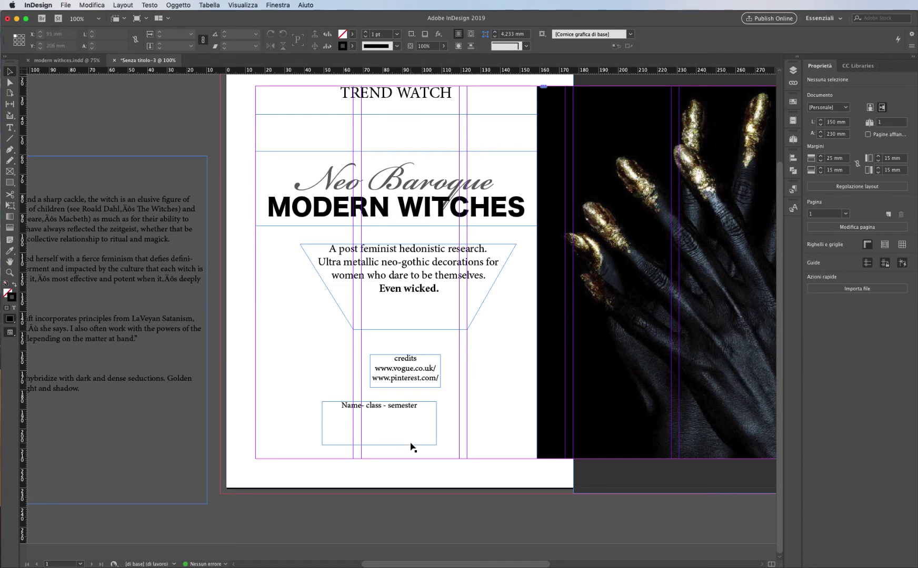
# Widen the "Name- class - semester" text frame so it spans from the page's left margin to the photo's left edge
pyautogui.click(411, 425)
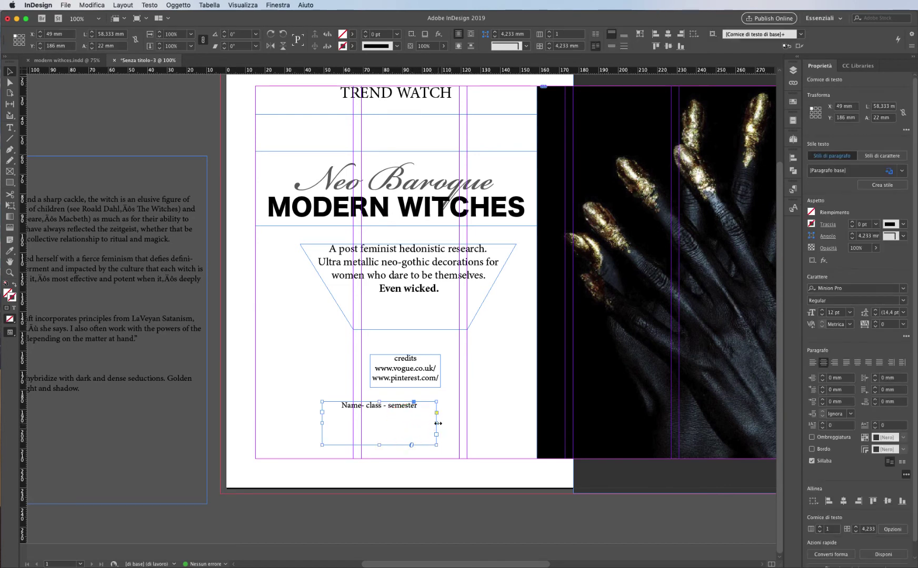
pyautogui.moveTo(436, 423); pyautogui.dragTo(537, 423)
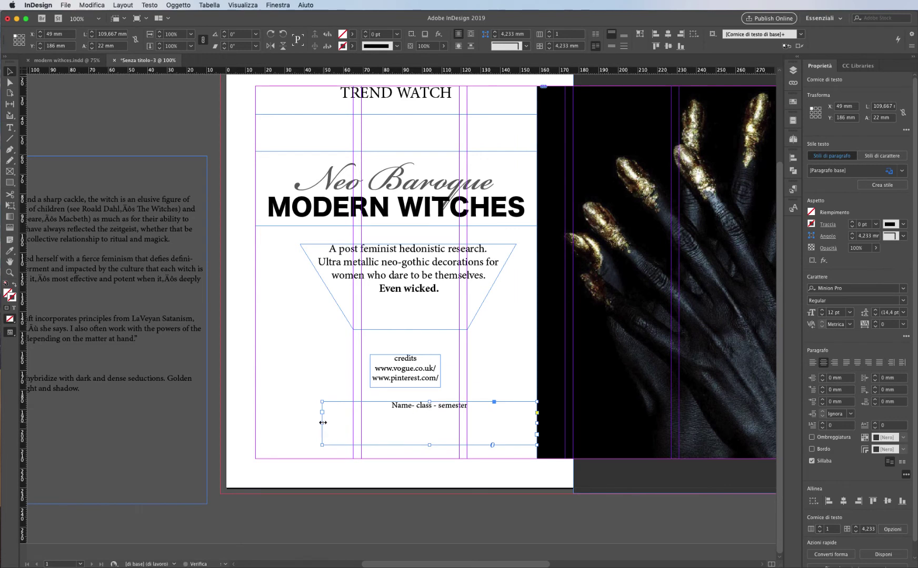
pyautogui.moveTo(323, 423); pyautogui.dragTo(321, 422)
# Set the whole "Name- class - semester" line in all caps
pyautogui.tripleClick(417, 419)
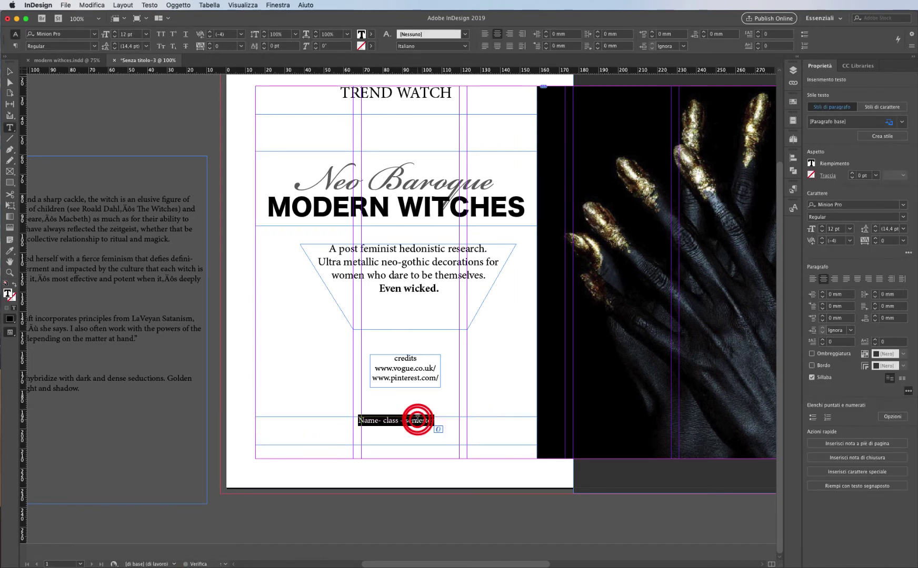
pyautogui.click(162, 35)
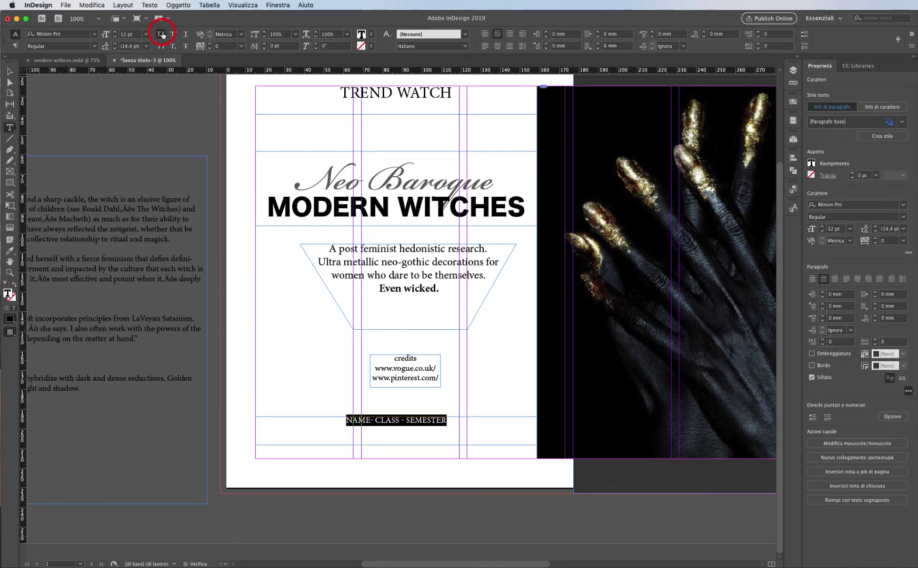
pyautogui.click(411, 420)
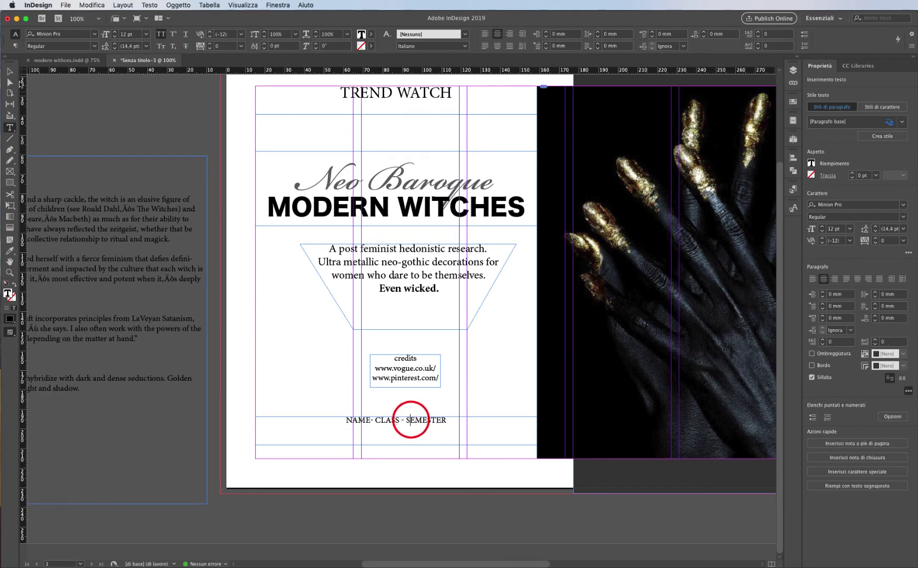
pyautogui.click(9, 71)
# Reduce the name line's text frame to 11 mm high and fill it with black ([Nero])
pyautogui.moveTo(395, 416); pyautogui.dragTo(396, 422)
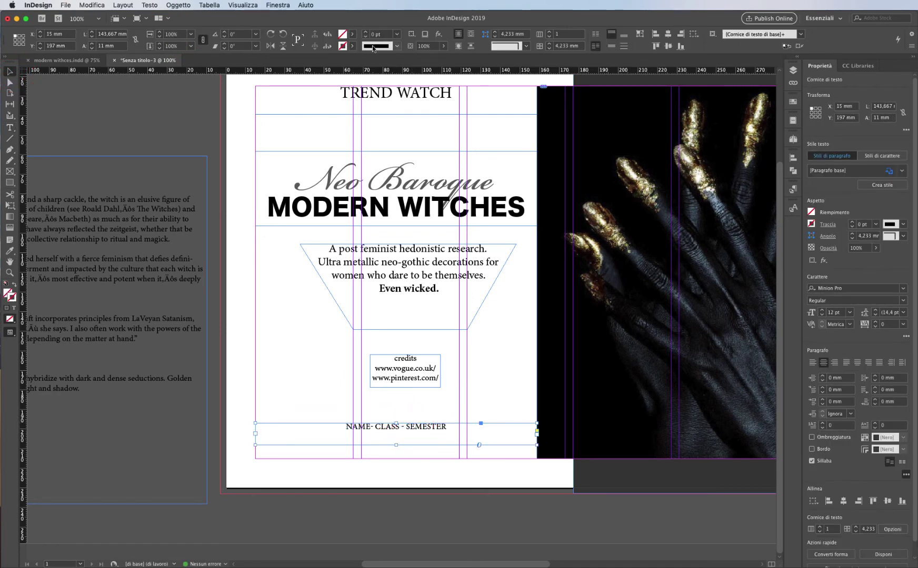
pyautogui.click(354, 34)
pyautogui.click(292, 93)
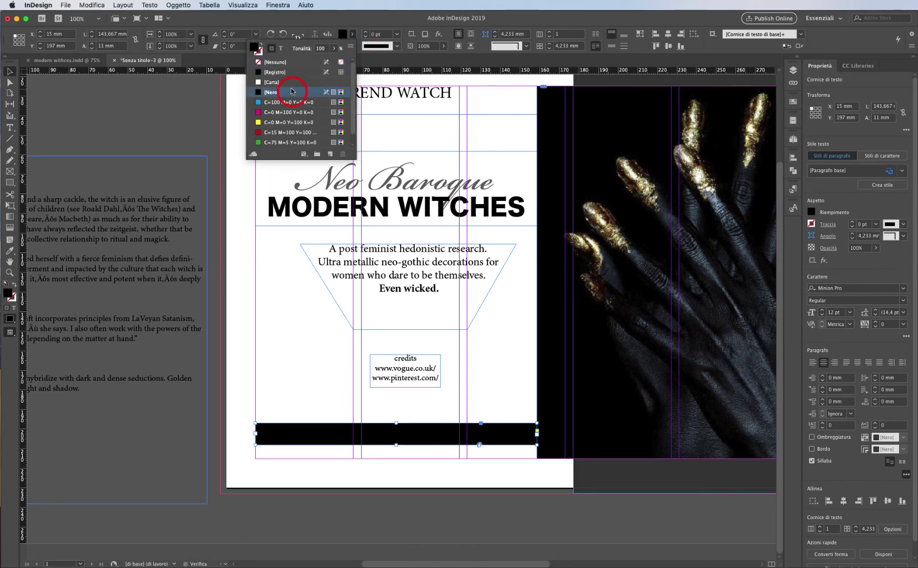
# Change the name line's text colour to white ([Carta]) and reselect its frame
pyautogui.doubleClick(400, 436)
pyautogui.doubleClick(400, 437)
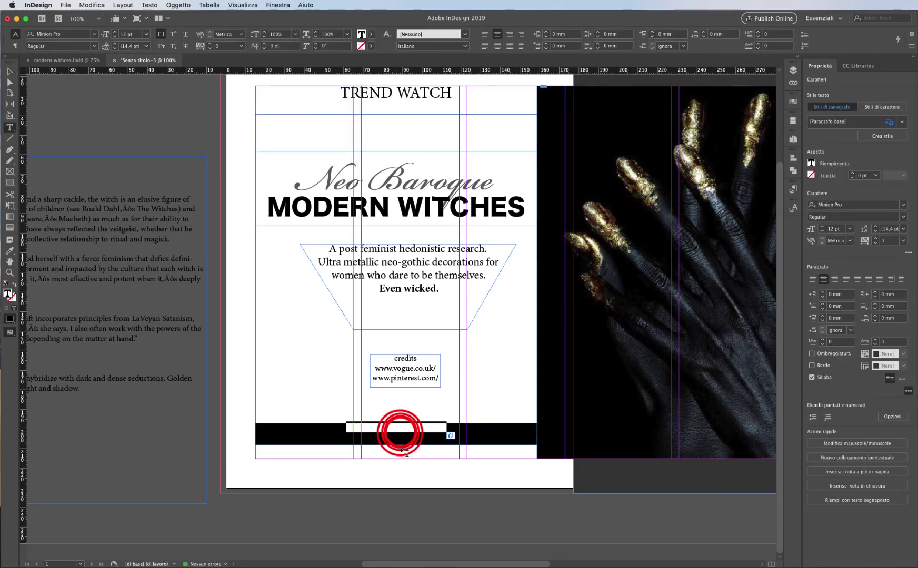
pyautogui.click(372, 34)
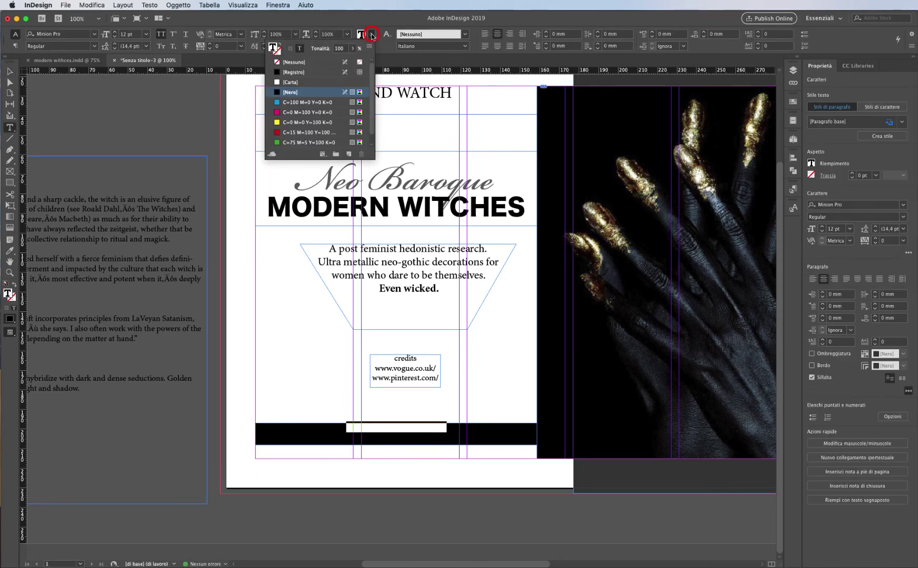
pyautogui.click(337, 82)
pyautogui.press('Escape')
pyautogui.click(393, 438)
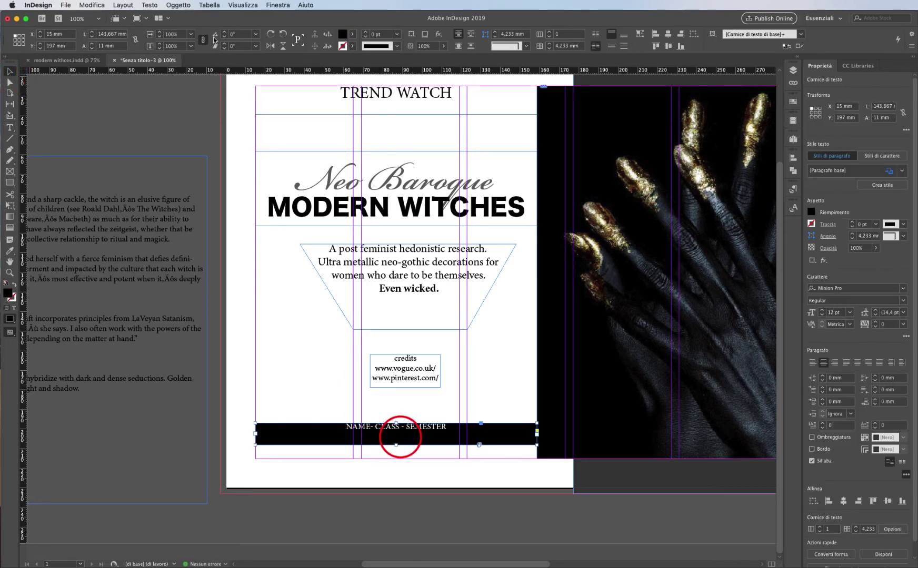
# Centre the text vertically in the black name bar by setting its vertical justification to "Al centro"
pyautogui.click(178, 4)
pyautogui.click(220, 142)
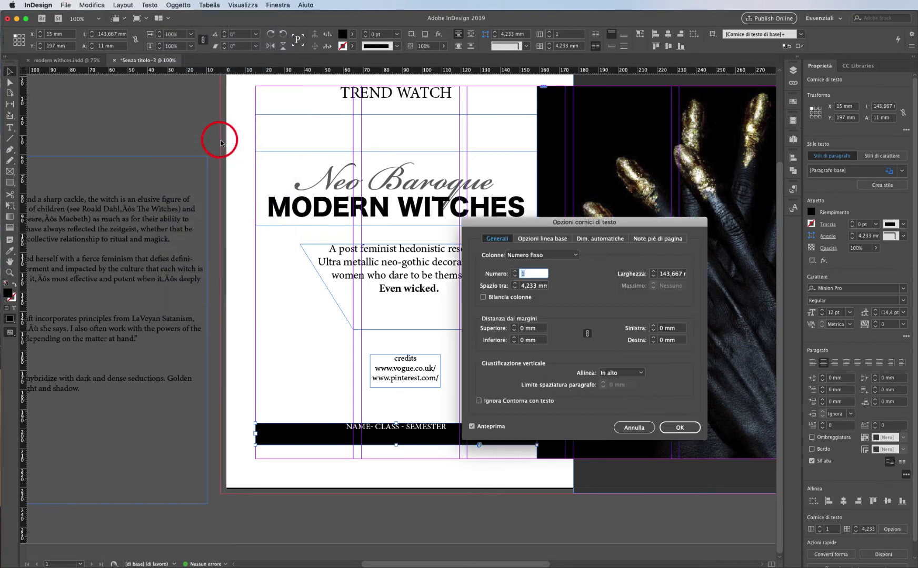
pyautogui.click(636, 372)
pyautogui.click(621, 392)
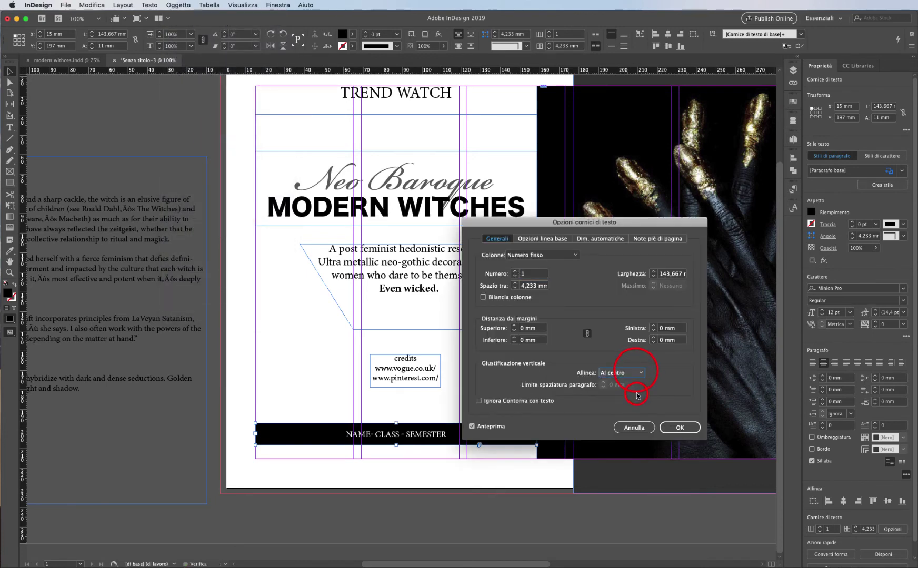
pyautogui.click(677, 427)
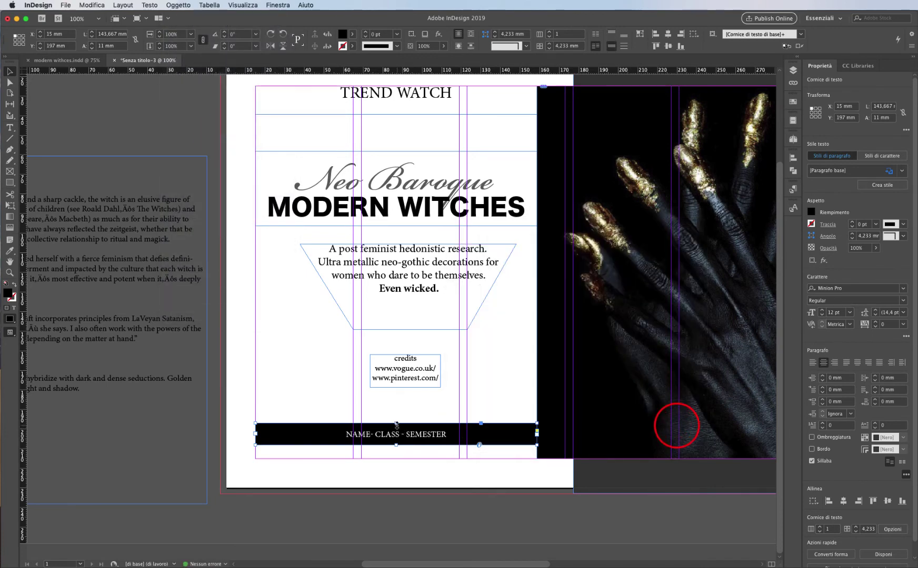
# Move the black name bar directly below the photo's bottom edge, and set the photo's alignment reference to the page
pyautogui.moveTo(396, 424); pyautogui.dragTo(560, 96)
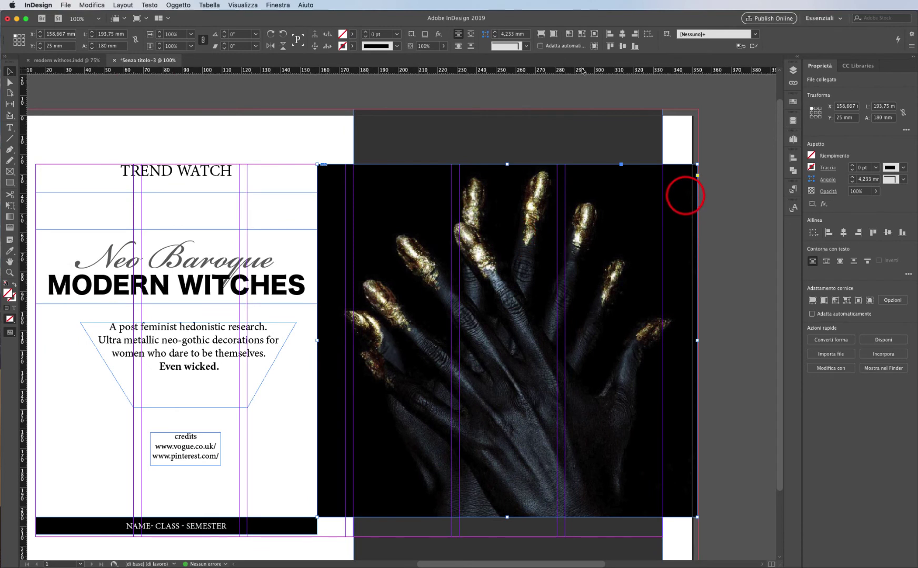
pyautogui.click(648, 35)
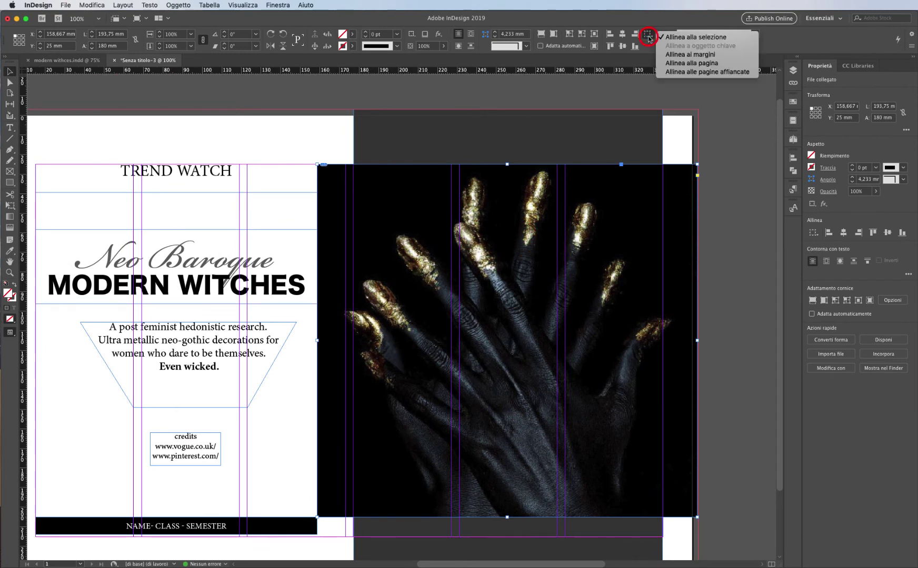
pyautogui.click(679, 64)
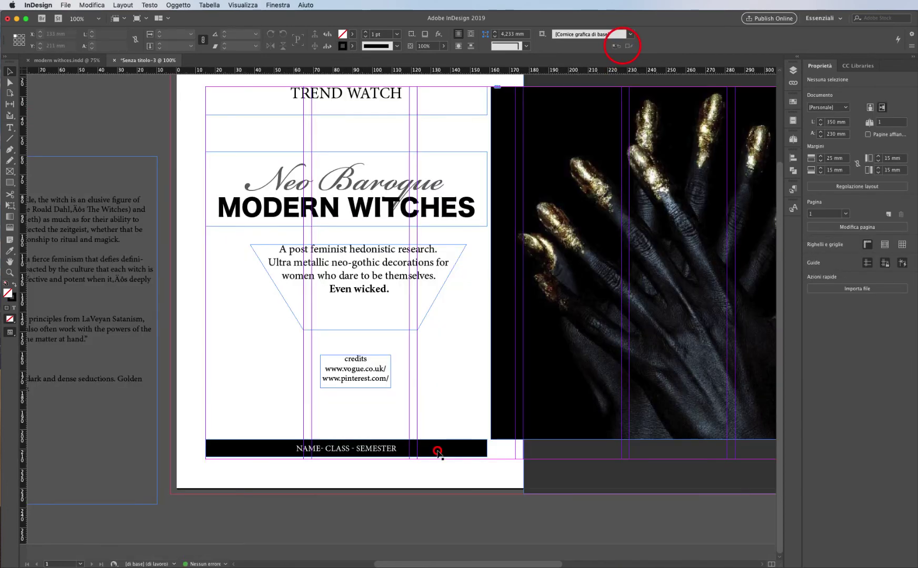
# Lower the black name bar to Y 208.75 mm, leaving a gap below the photo's bottom level
pyautogui.click(439, 461)
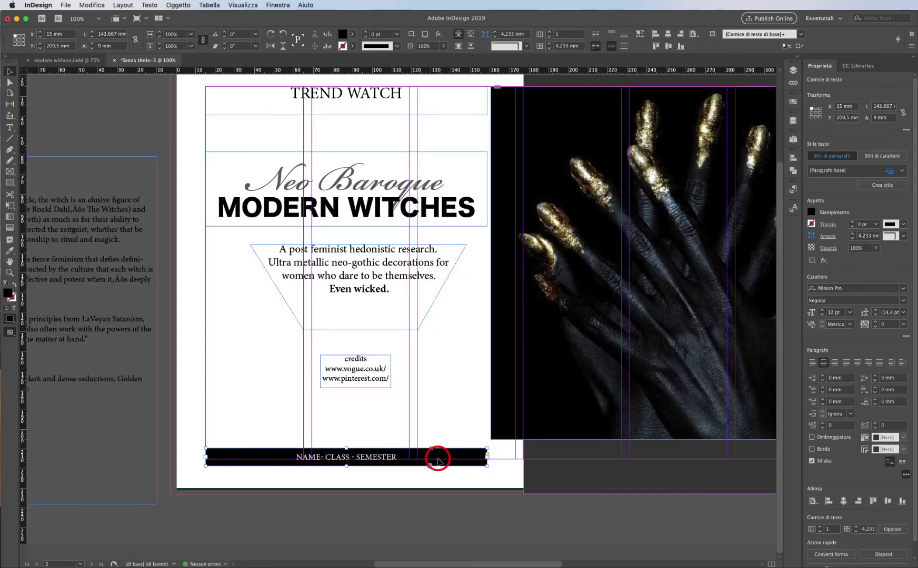
pyautogui.press('Up')
pyautogui.press('Up')
pyautogui.press('Up')
pyautogui.click(436, 466)
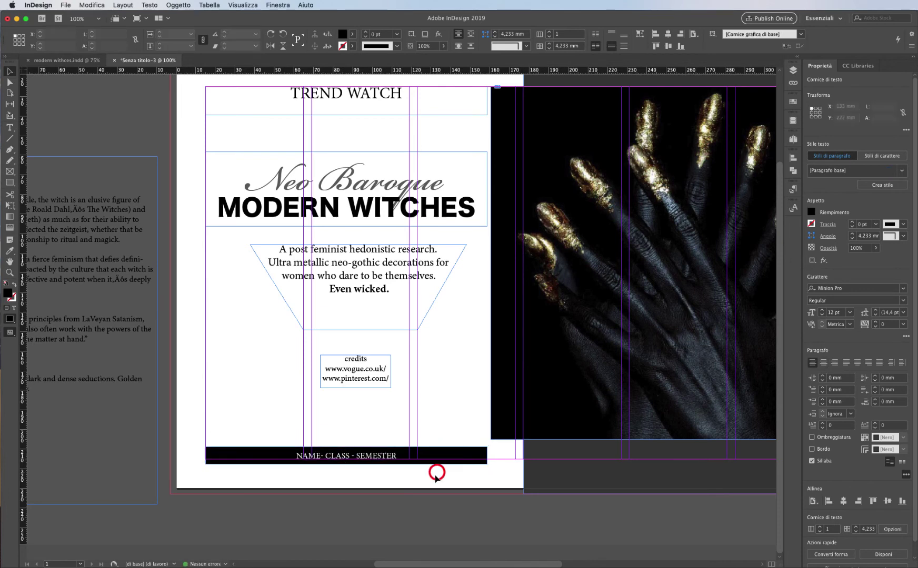
# Duplicate the dark grey rectangle onto the left page and resize it to the name bar's width, 143.667 mm, at X 15 mm
pyautogui.moveTo(548, 483); pyautogui.dragTo(299, 490)
pyautogui.scroll(5, 451, 133)
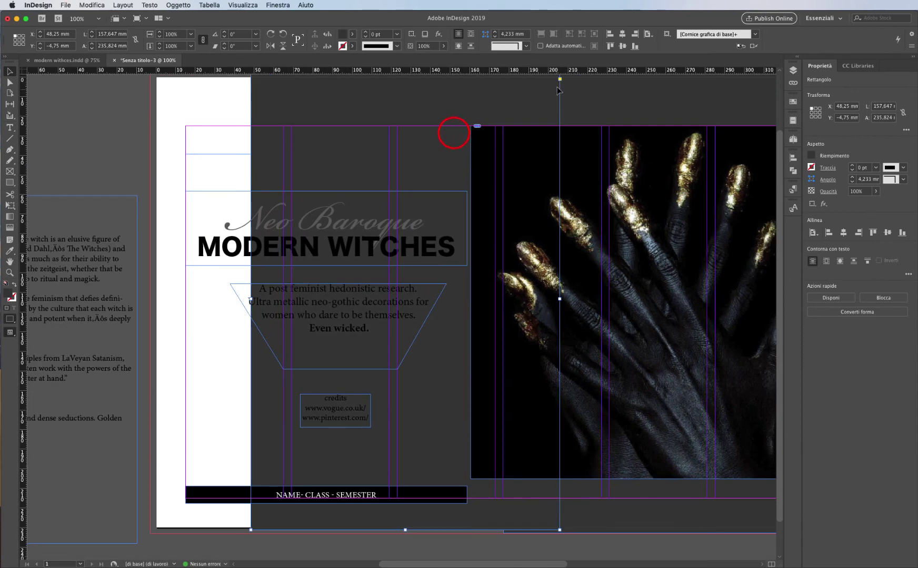
pyautogui.moveTo(555, 105); pyautogui.dragTo(462, 403)
pyautogui.scroll(-3, 368, 441)
pyautogui.hscroll(-4, 368, 441)
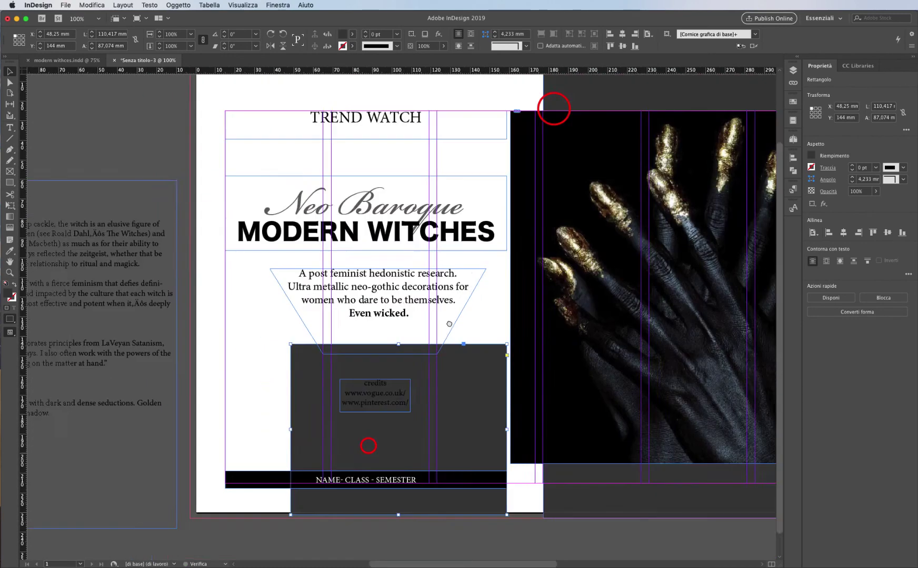
pyautogui.moveTo(351, 319); pyautogui.dragTo(287, 390)
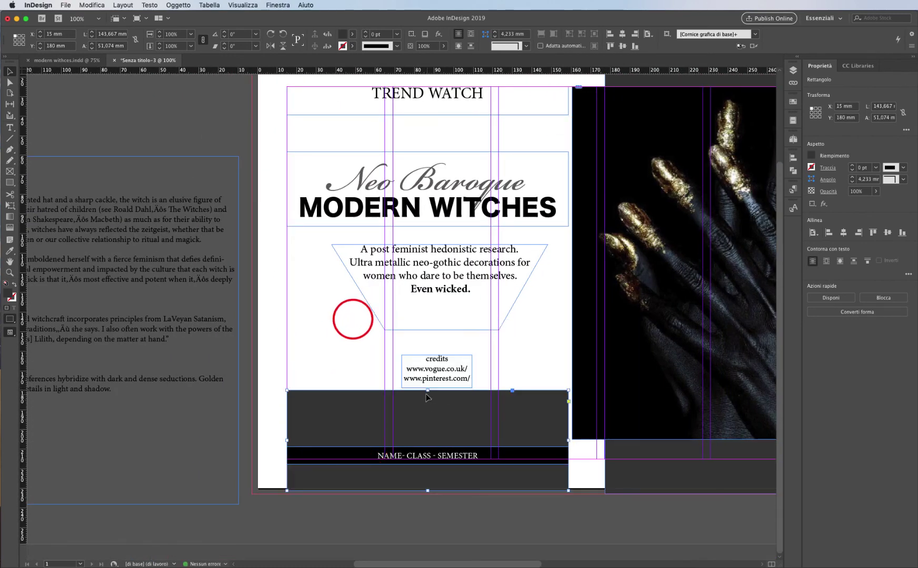
# Shorten the grey copy to a thin strip below the name bar, and make the black bar 12.25 mm high
pyautogui.moveTo(427, 391); pyautogui.dragTo(428, 471)
pyautogui.click(427, 456)
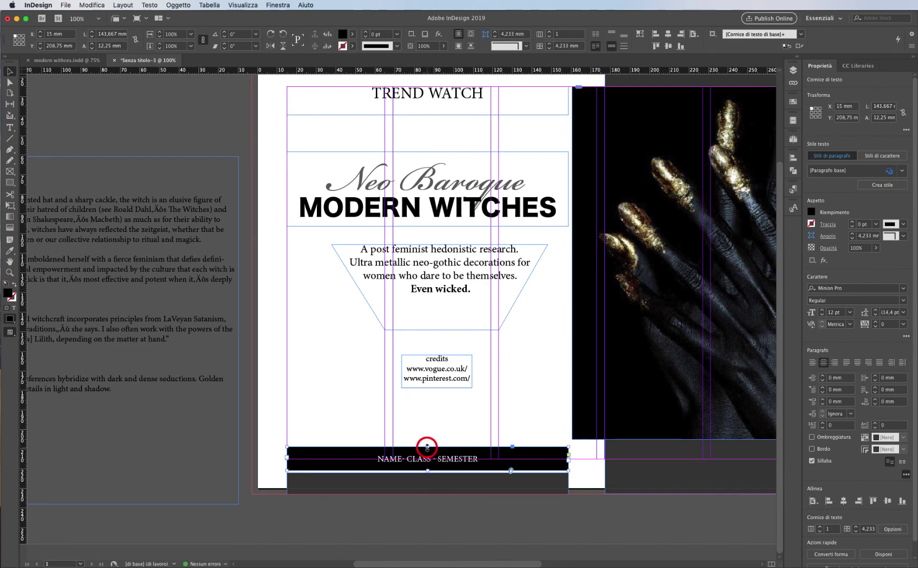
pyautogui.click(419, 416)
# Capitalise the word "Credits" and reduce the font size of all three credits lines
pyautogui.hscroll(3, 488, 391)
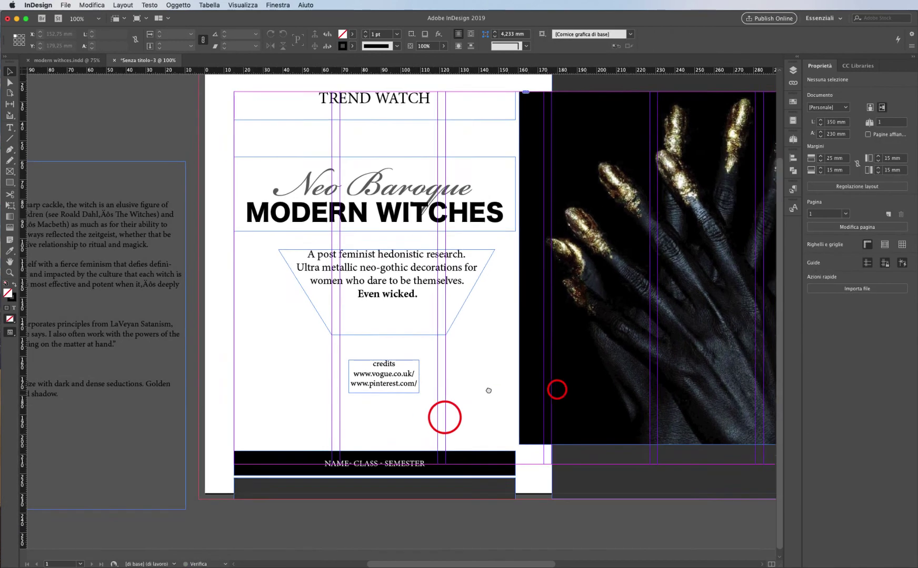
pyautogui.hscroll(3, 488, 390)
pyautogui.doubleClick(321, 359)
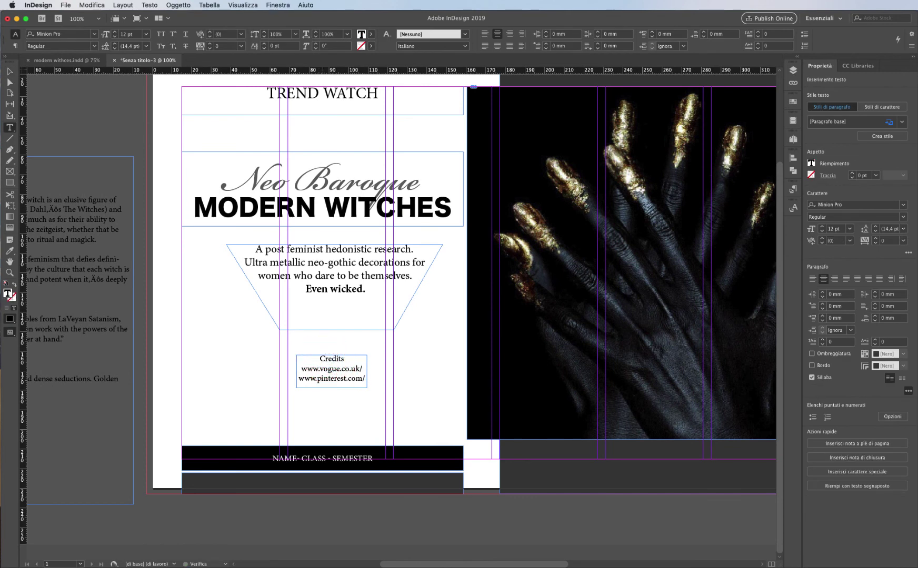
pyautogui.moveTo(304, 357); pyautogui.dragTo(381, 391)
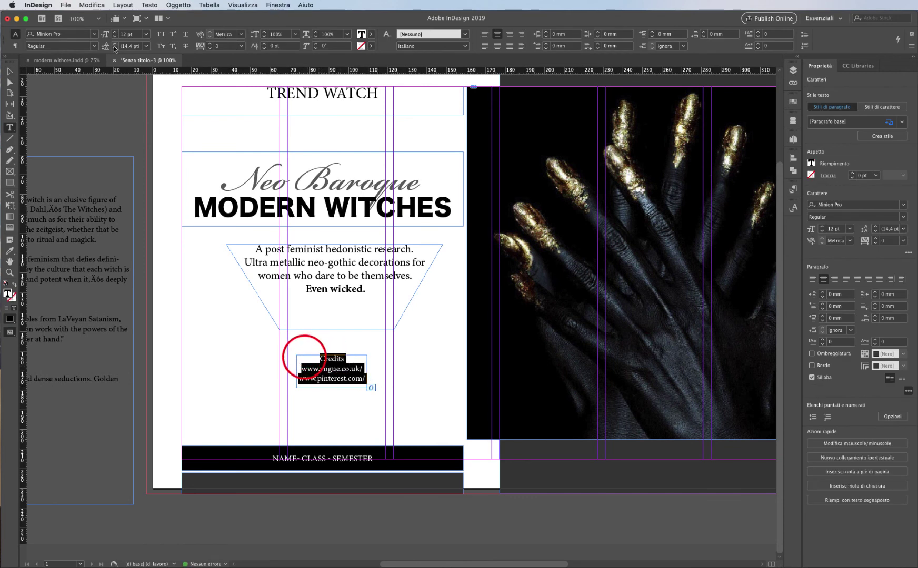
pyautogui.click(114, 39)
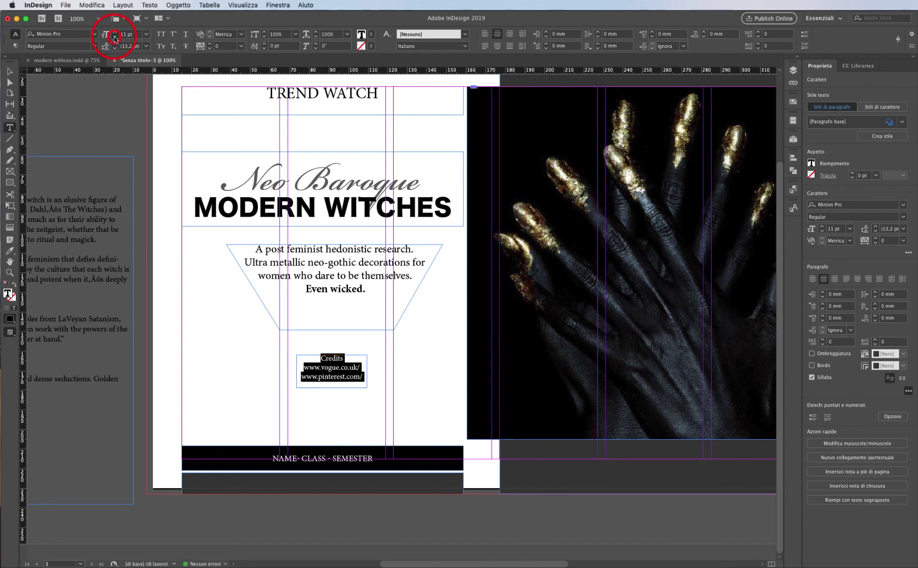
pyautogui.click(9, 71)
pyautogui.click(81, 113)
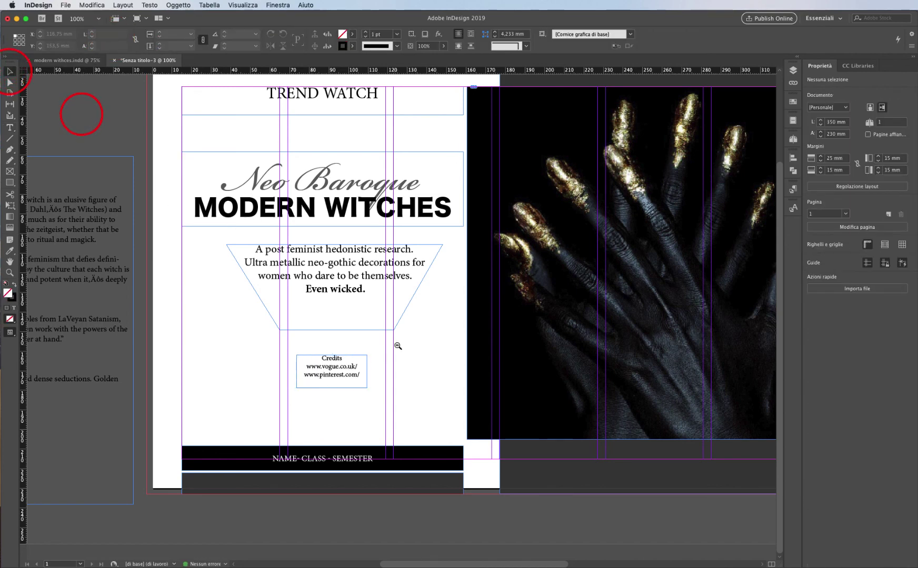
# Align the horizontal centres of all left-page text frames and the grey strip relative to the selection
pyautogui.keyDown('alt'); pyautogui.keyDown('super'); pyautogui.click(398, 346); pyautogui.keyUp('super'); pyautogui.keyUp('alt')
pyautogui.click(332, 152)
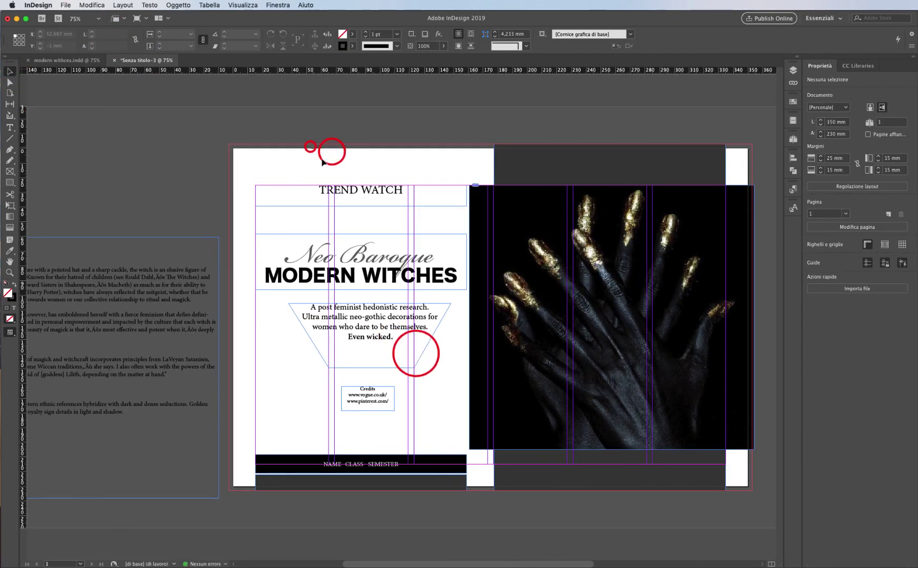
pyautogui.moveTo(323, 163); pyautogui.dragTo(415, 498)
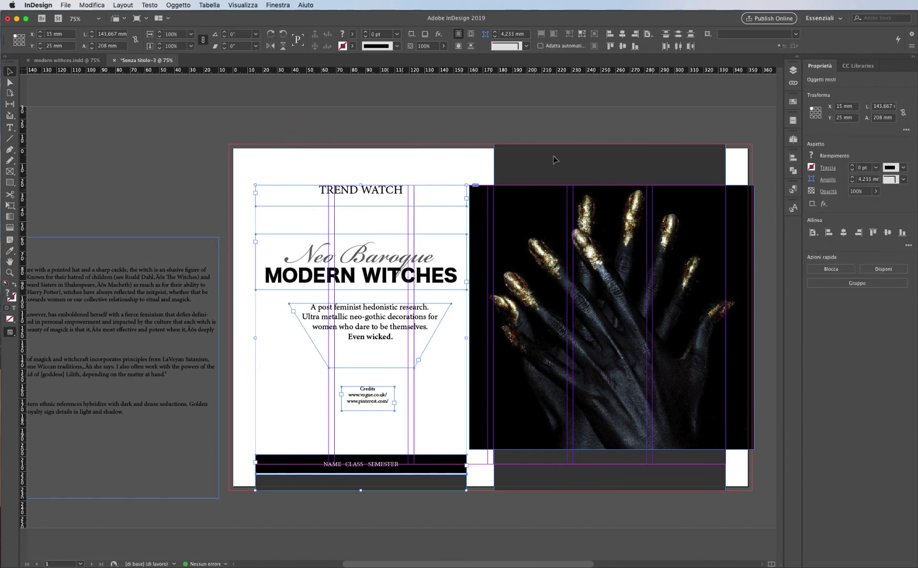
pyautogui.click(648, 34)
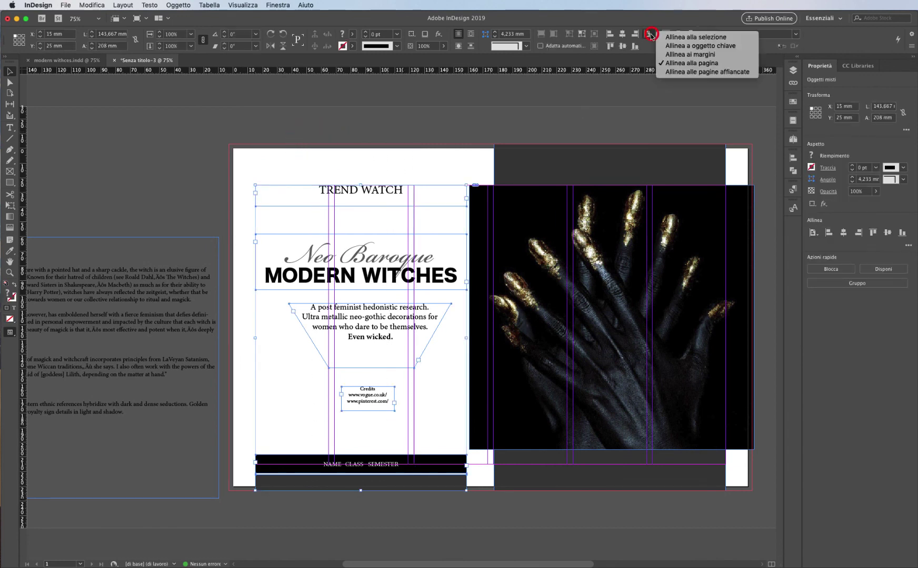
pyautogui.click(700, 37)
pyautogui.click(622, 34)
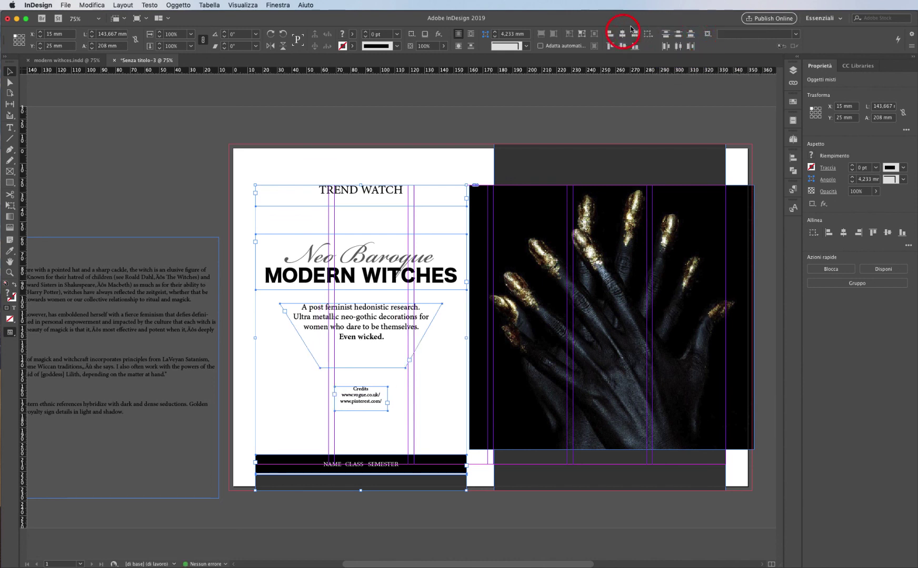
pyautogui.click(404, 118)
# In preview mode, move the description frame slightly up towards the MODERN WITCHES title, and return to normal view
pyautogui.press('w')
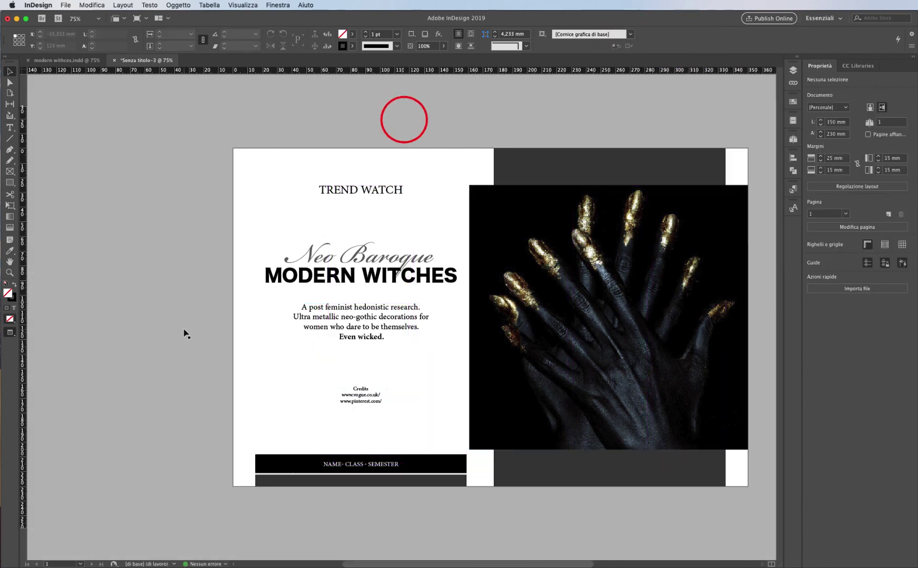
pyautogui.moveTo(368, 337); pyautogui.dragTo(355, 318)
pyautogui.click(226, 335)
pyautogui.press('w')
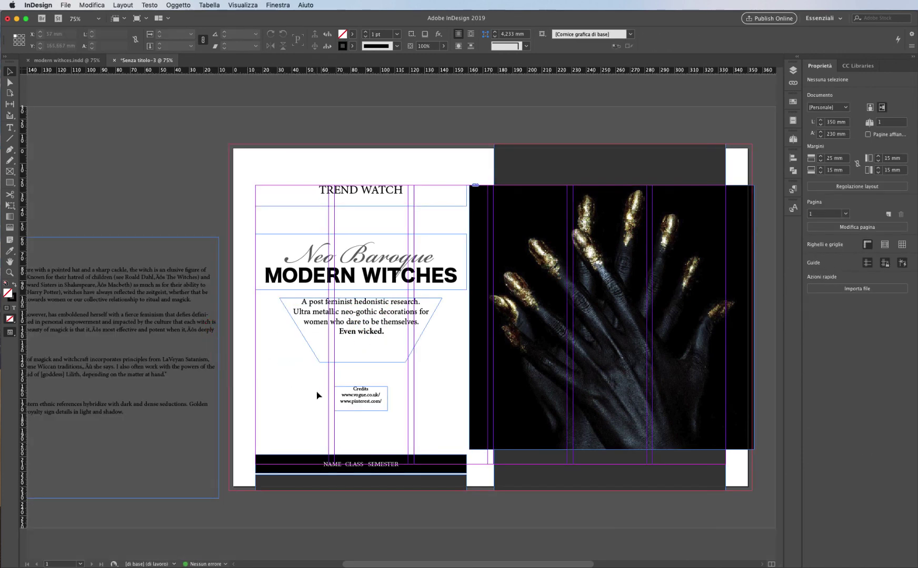